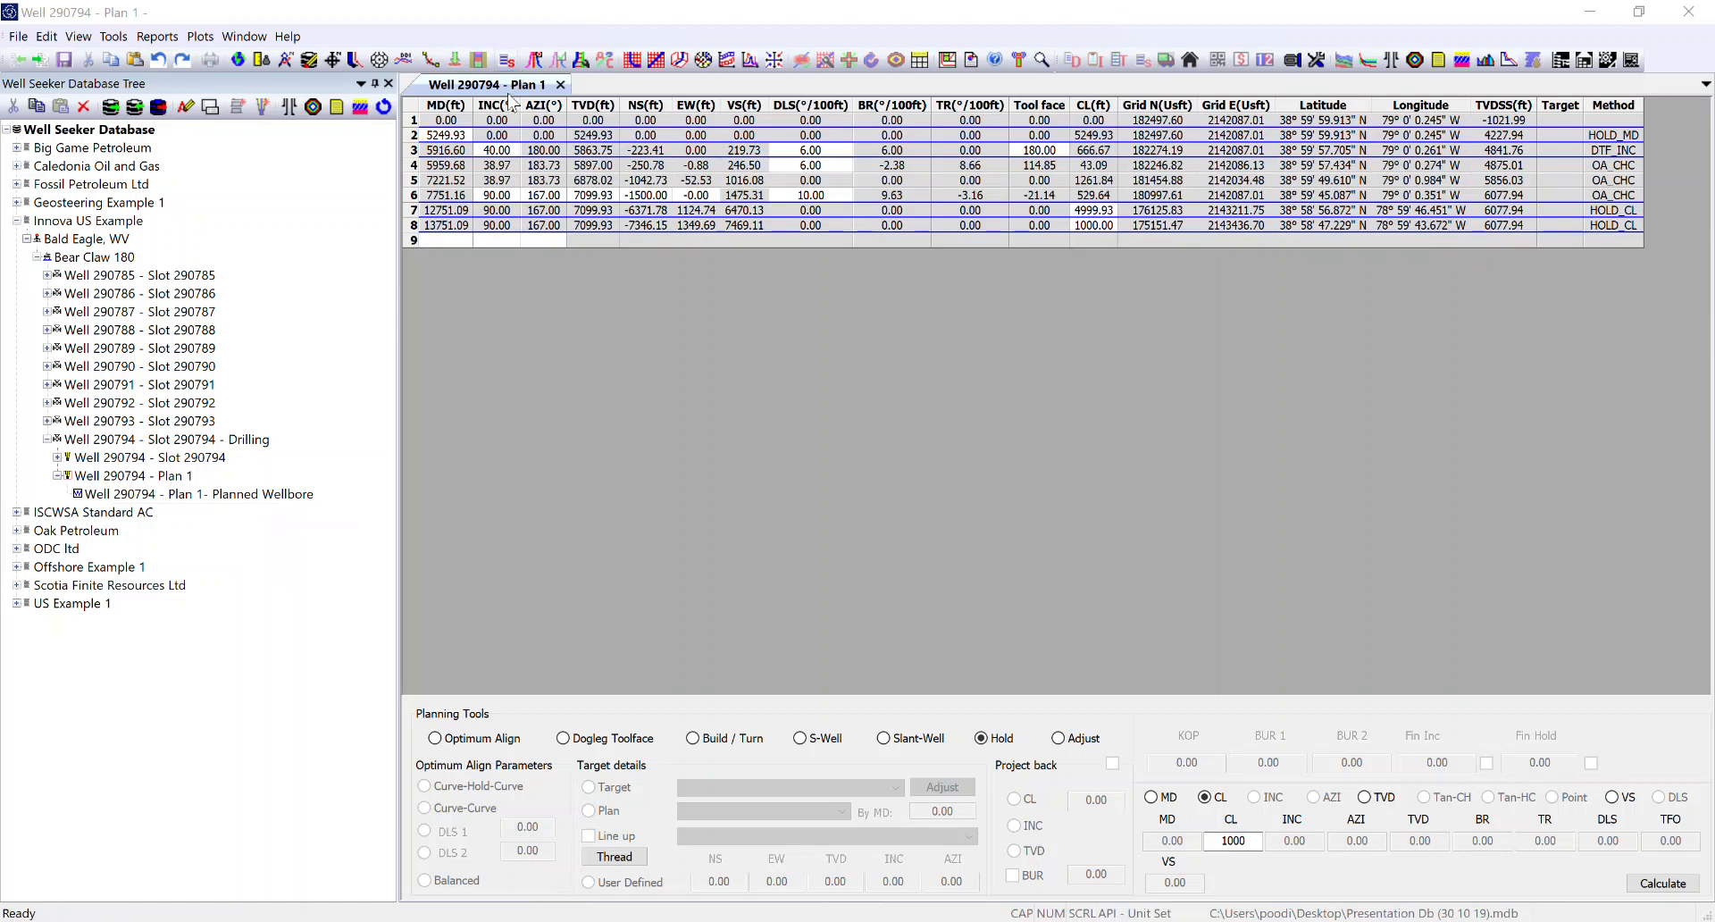
Step: Open the wellbore section view chart for Well 290794 - Plan 1
{"action": "left_click", "coordinate": [208, 37]}
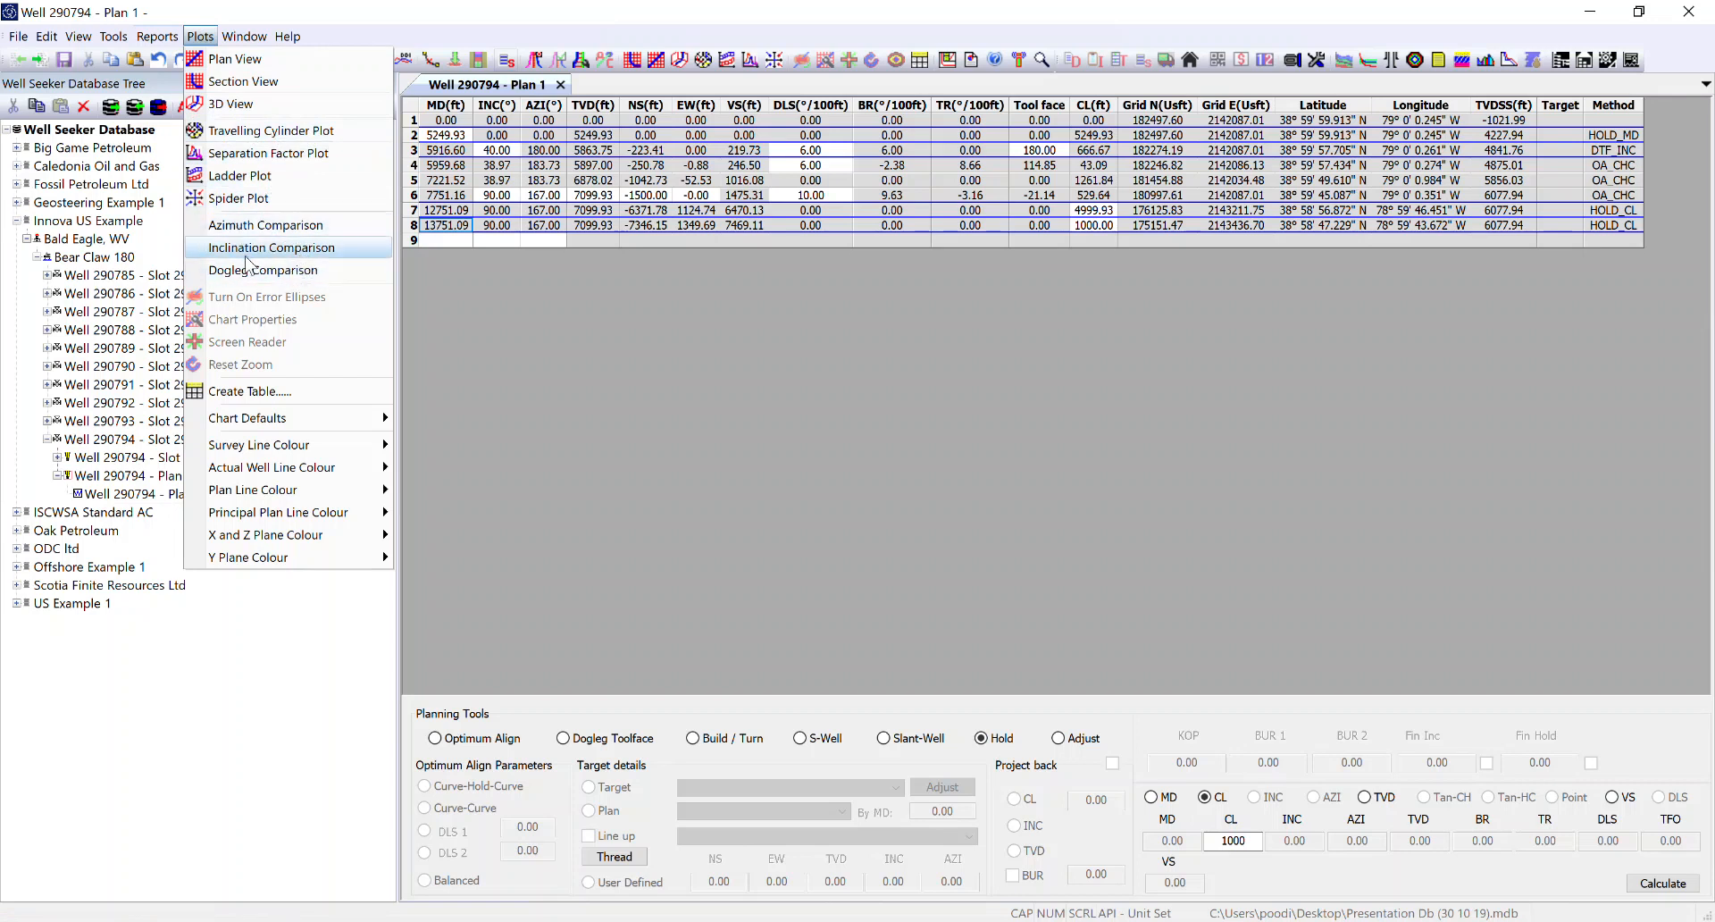
{"action": "left_click", "coordinate": [521, 303]}
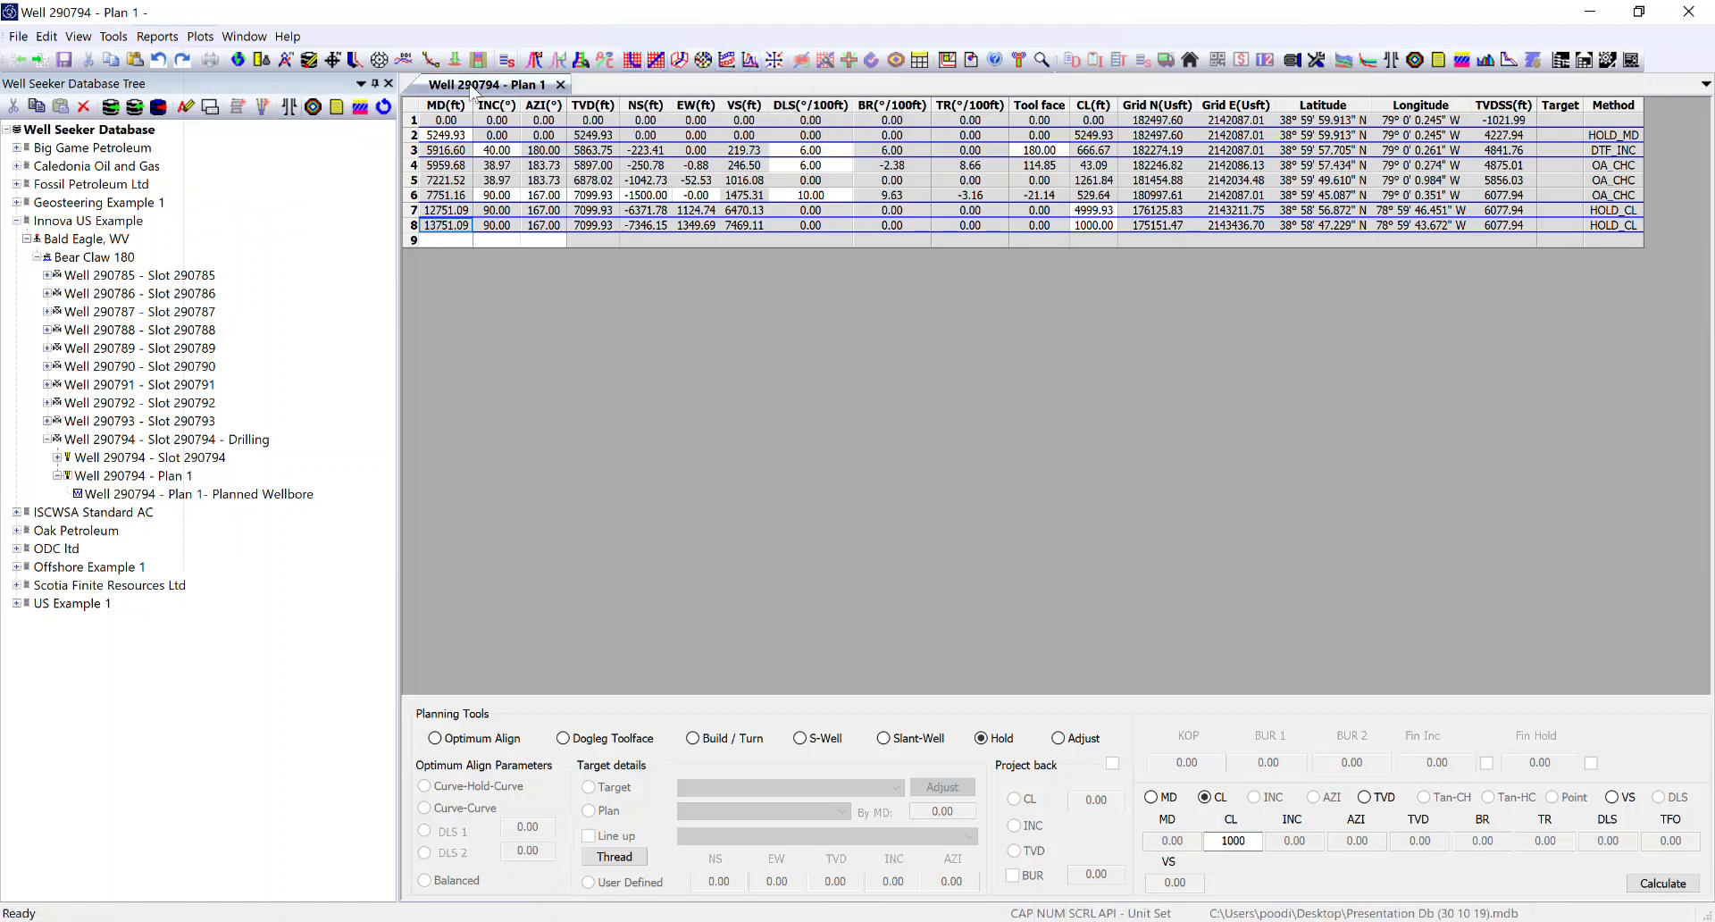
{"action": "left_click", "coordinate": [631, 60]}
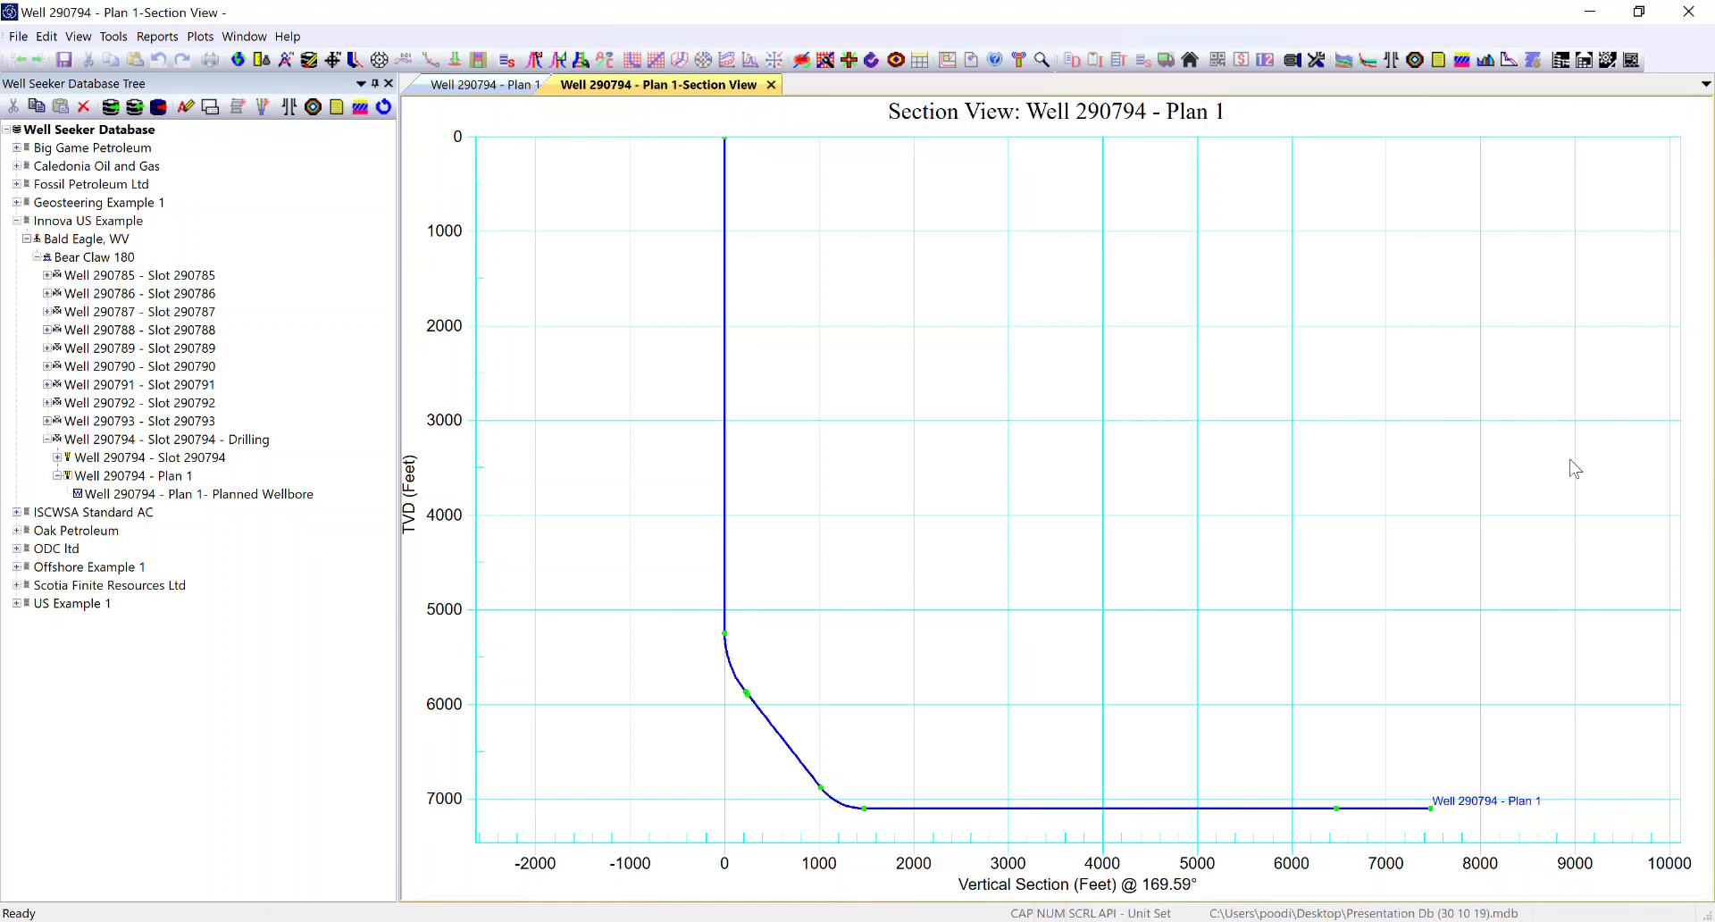
{"action": "left_click", "coordinate": [212, 38]}
{"action": "mouse_move", "coordinate": [286, 420]}
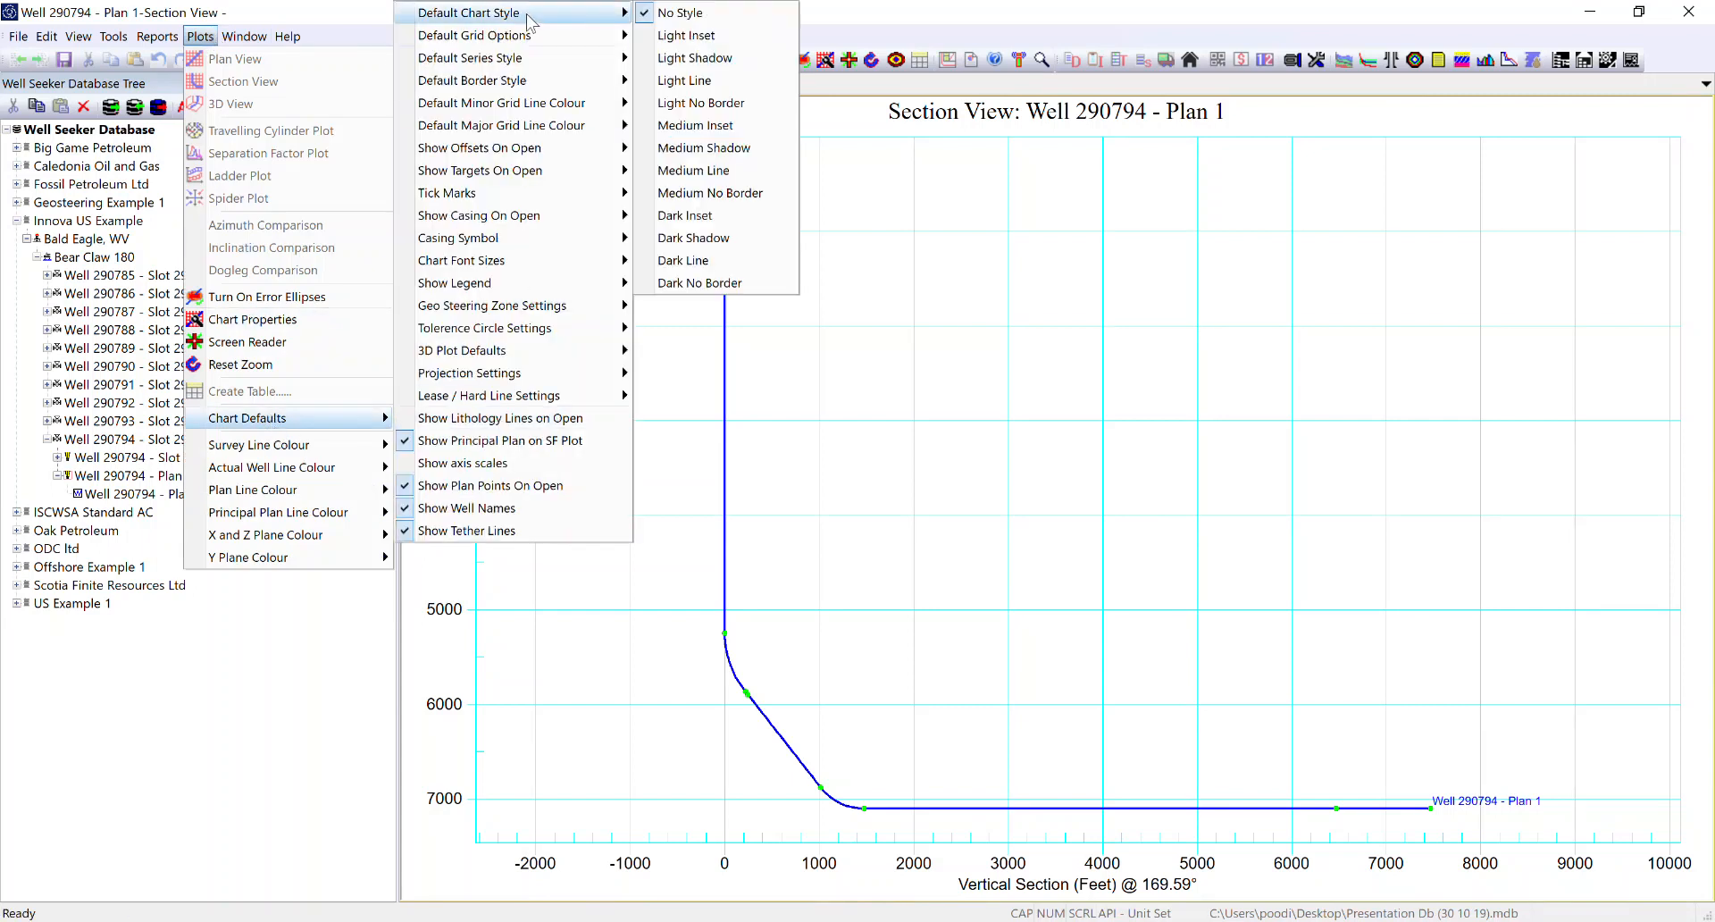
{"action": "left_click", "coordinate": [1199, 314]}
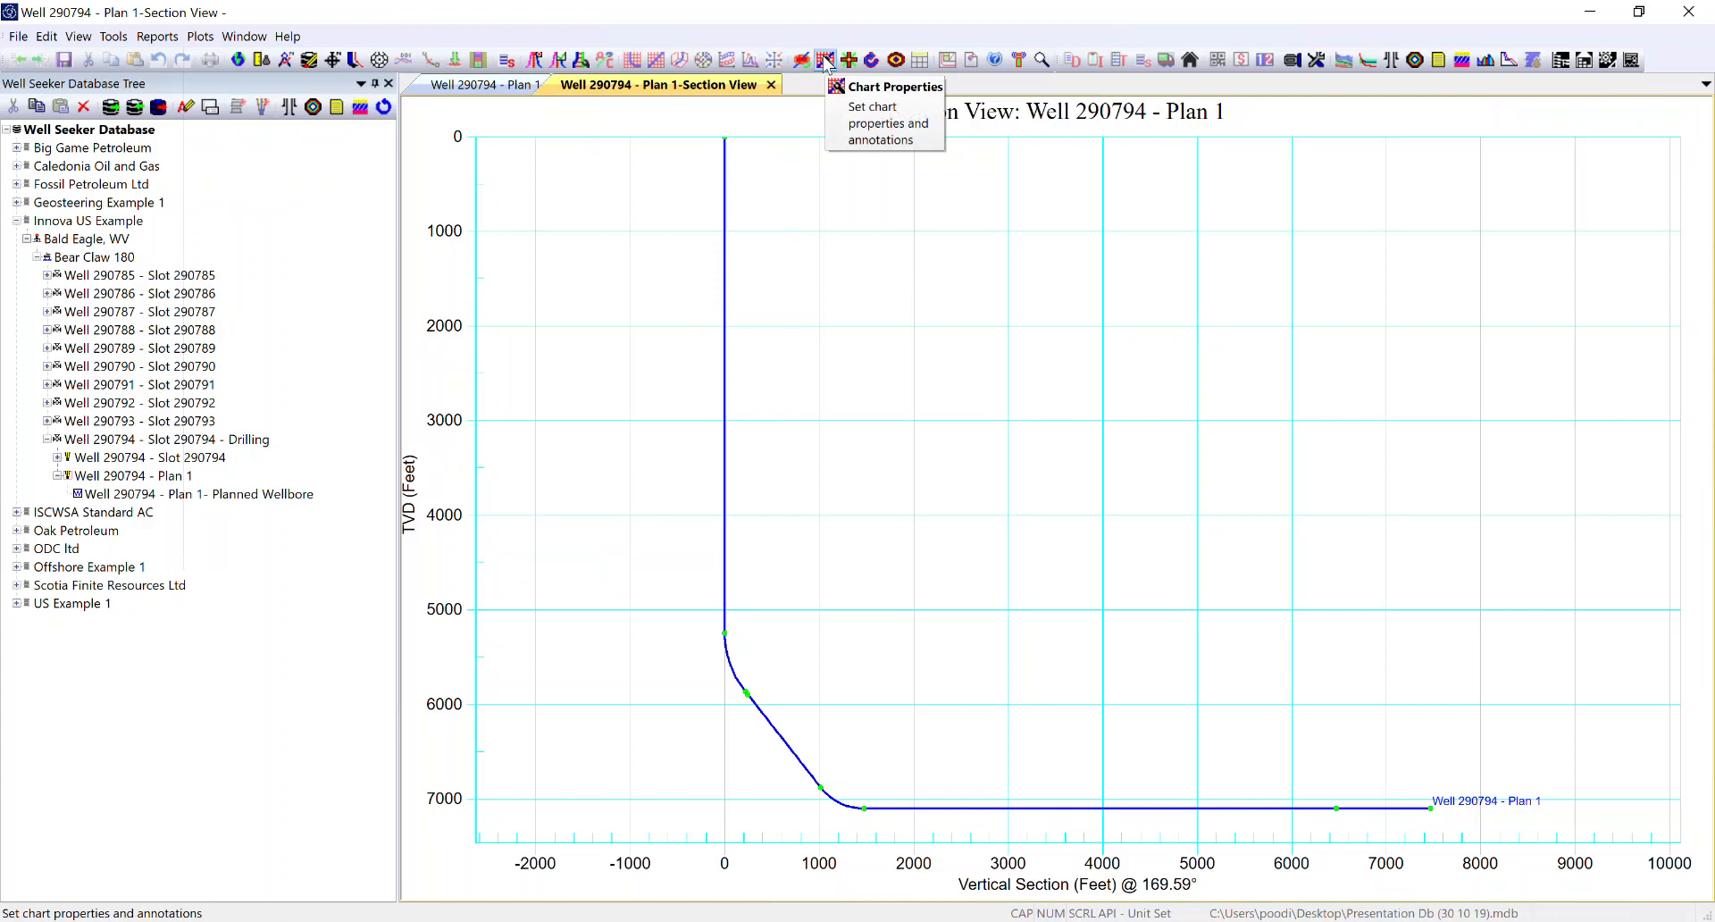
Step: In the chart properties, enable labels for lithologies, lithology TVDs, lithology lines, annotations and casing symbols
{"action": "double_click", "coordinate": [869, 294]}
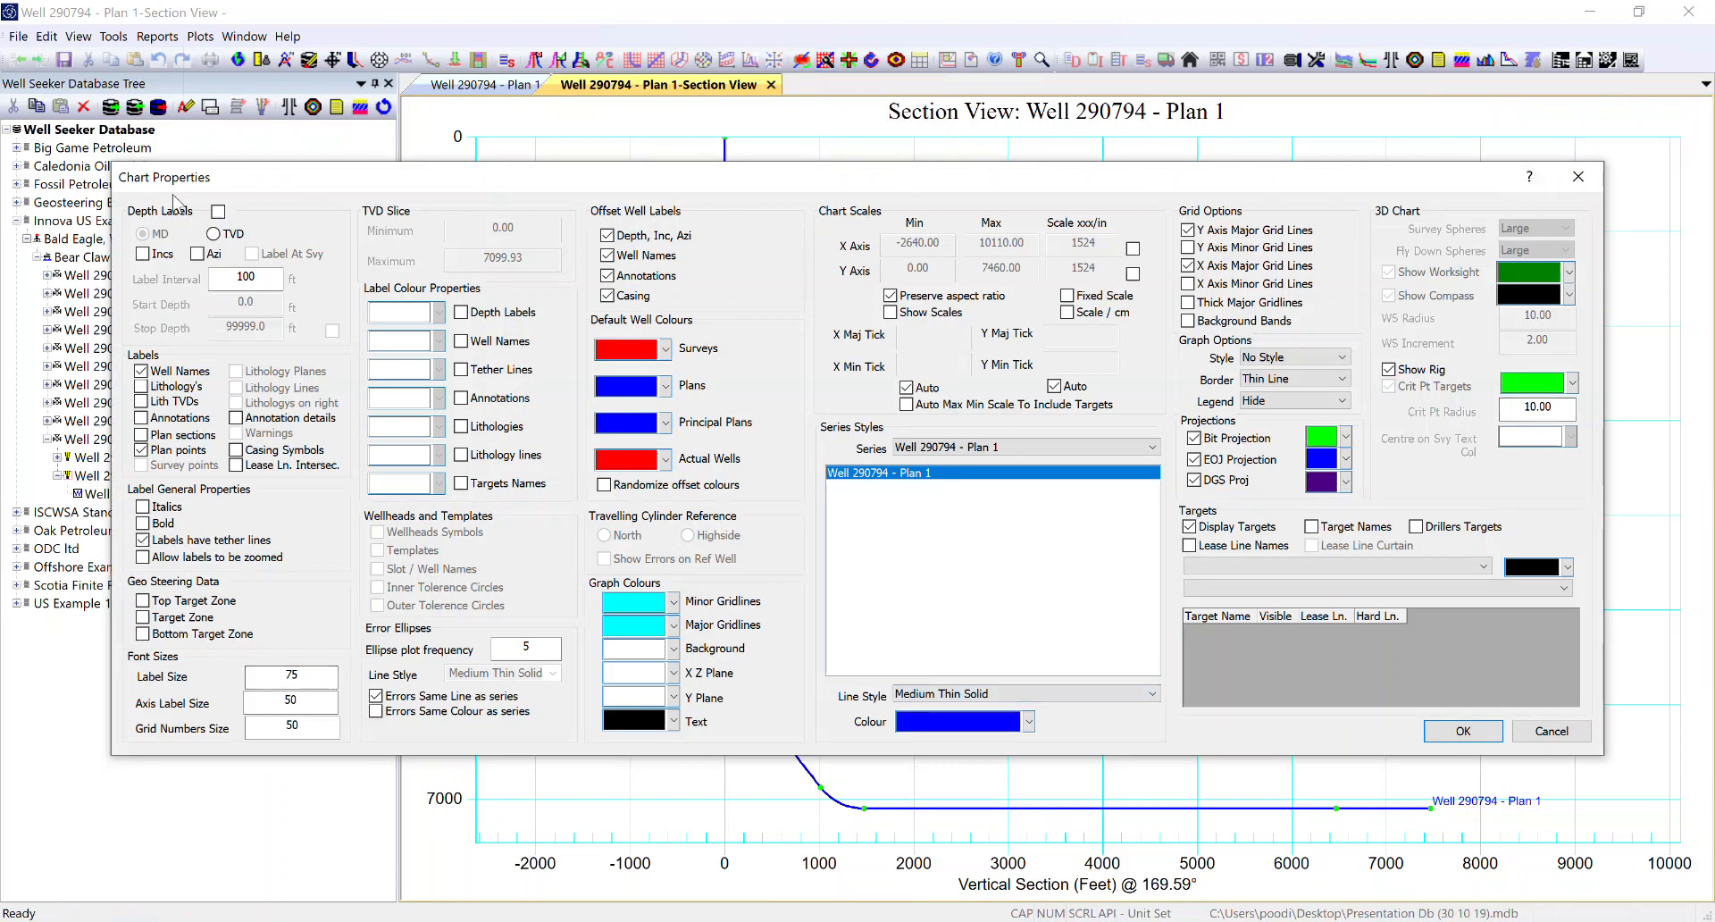
{"action": "left_click", "coordinate": [141, 386]}
{"action": "left_click", "coordinate": [143, 402]}
{"action": "left_click", "coordinate": [235, 388]}
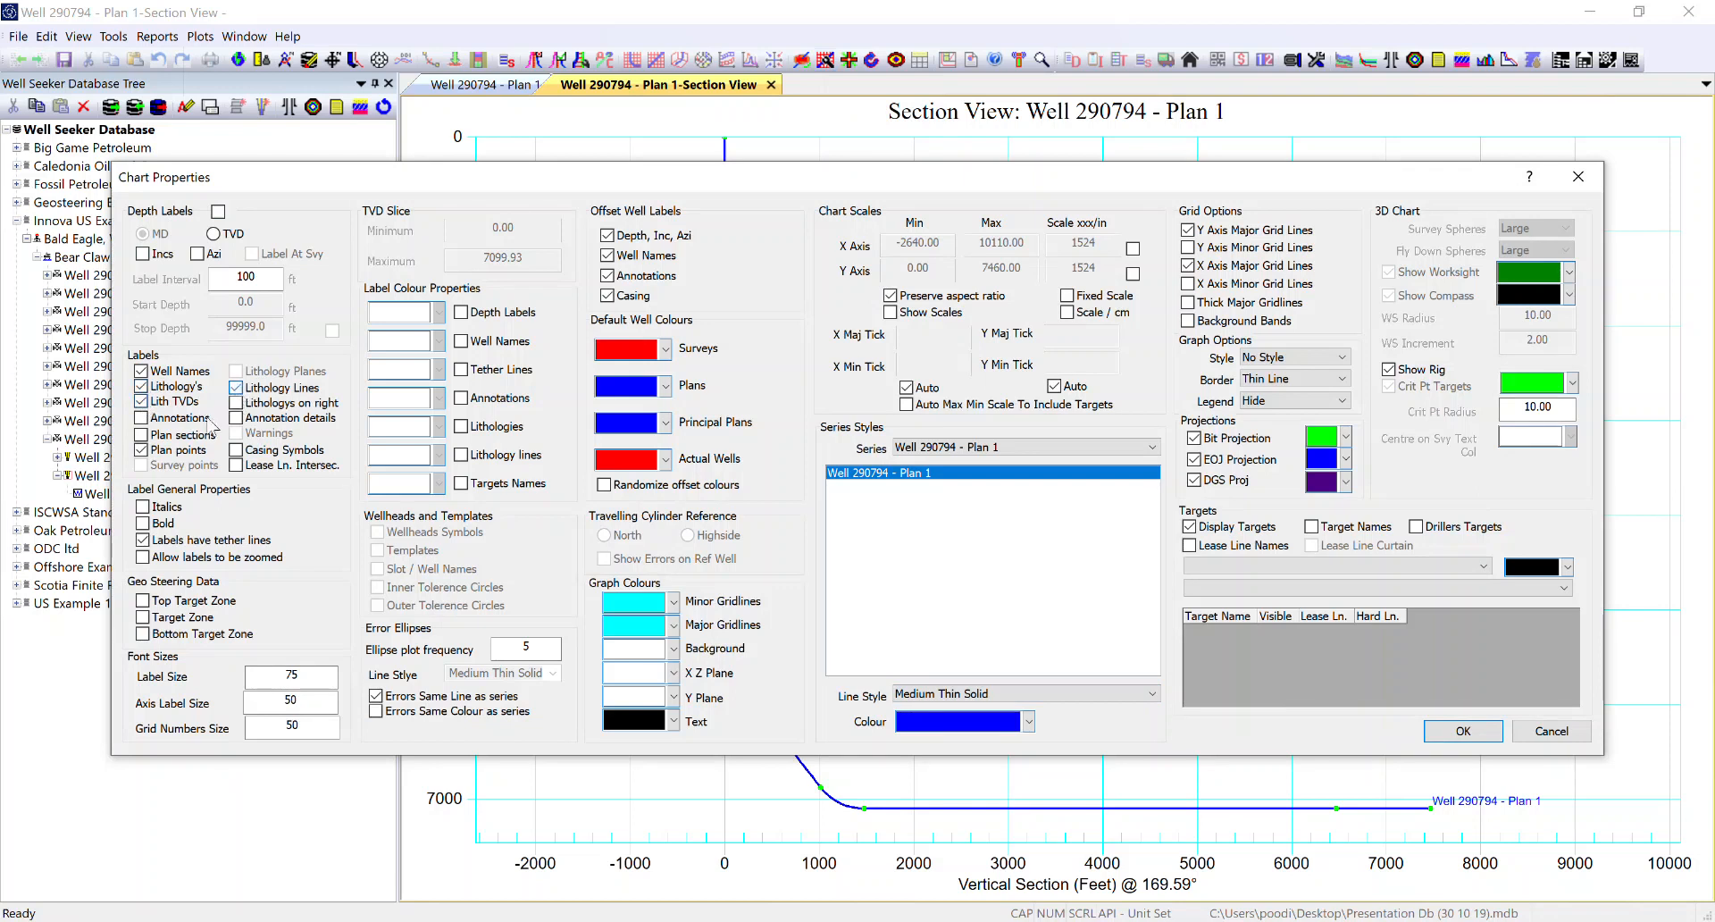
{"action": "left_click", "coordinate": [157, 420]}
{"action": "left_click", "coordinate": [252, 454]}
Step: Enable custom label colours for lithologies and lithology lines and set both to magenta
{"action": "left_click", "coordinate": [460, 427]}
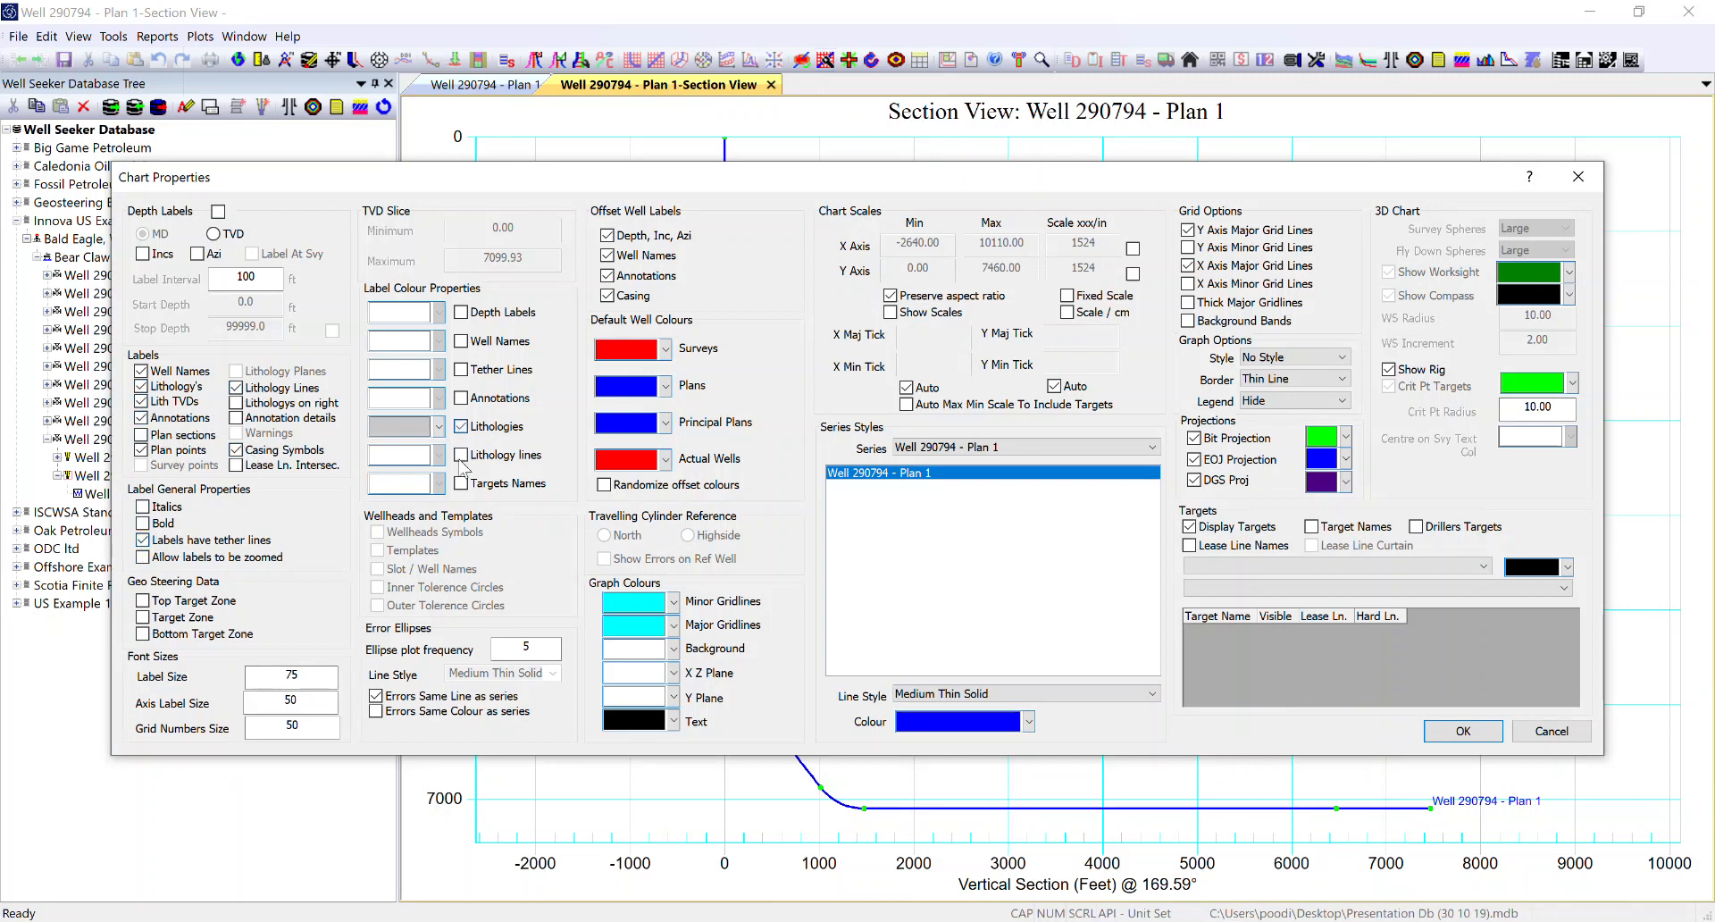
{"action": "left_click", "coordinate": [438, 426]}
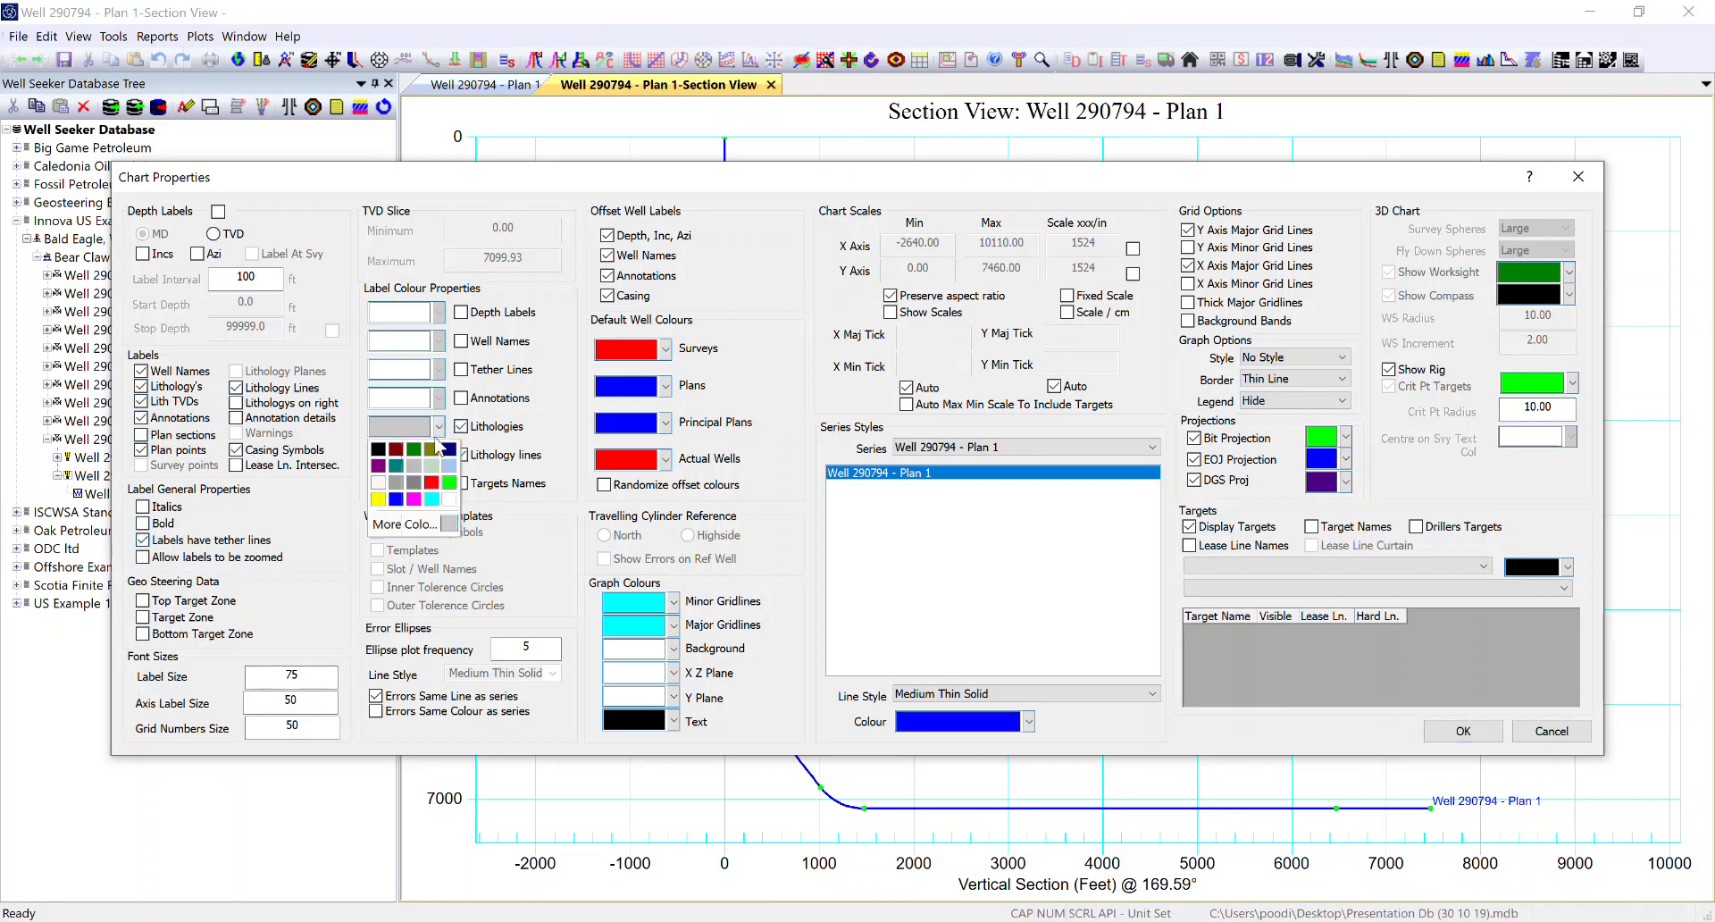
{"action": "left_click", "coordinate": [413, 498]}
{"action": "left_click", "coordinate": [438, 454]}
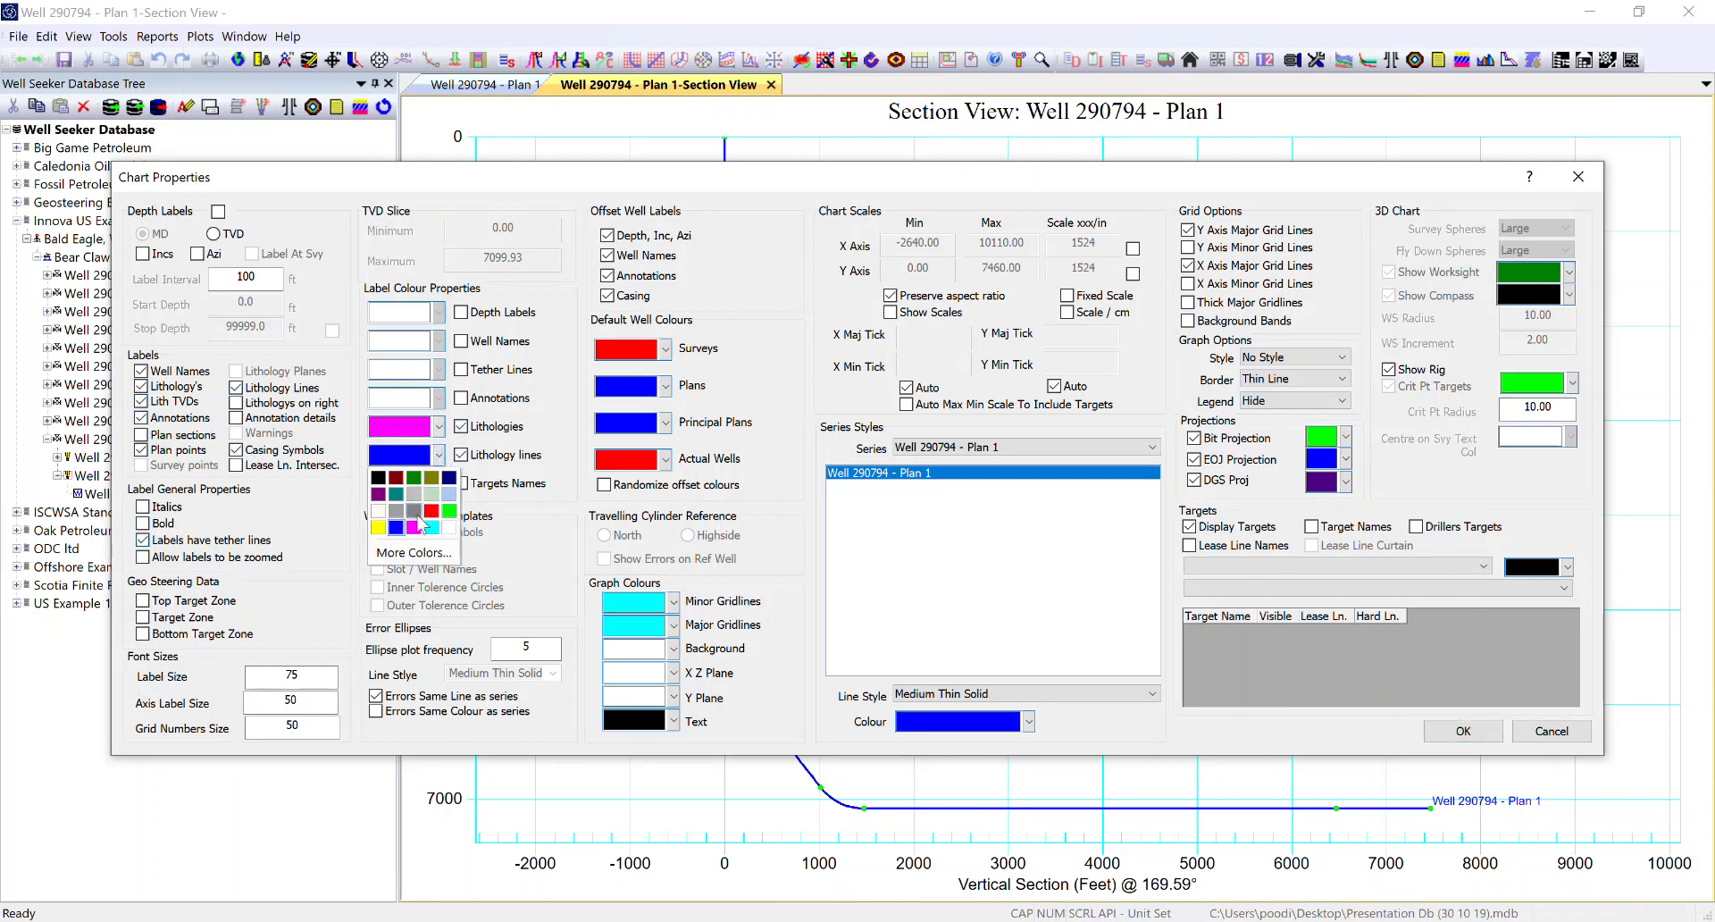
{"action": "left_click", "coordinate": [413, 527]}
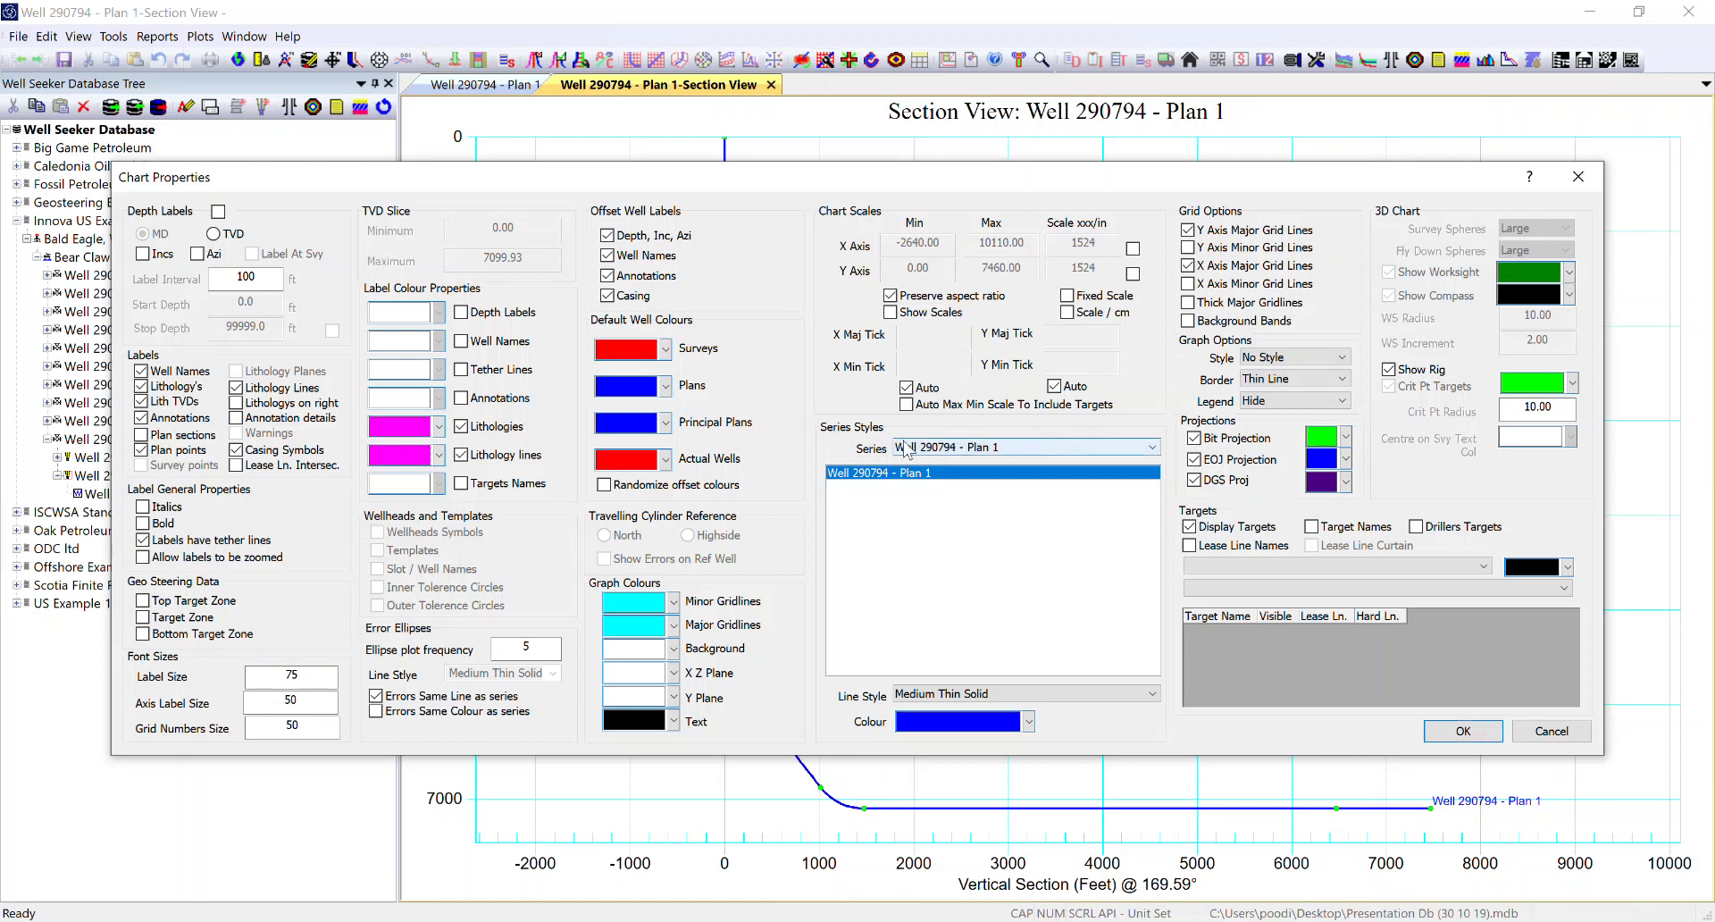
Step: Set the Well 290794 - Plan 1 series colour to green and apply the chart properties
{"action": "left_click", "coordinate": [1029, 722]}
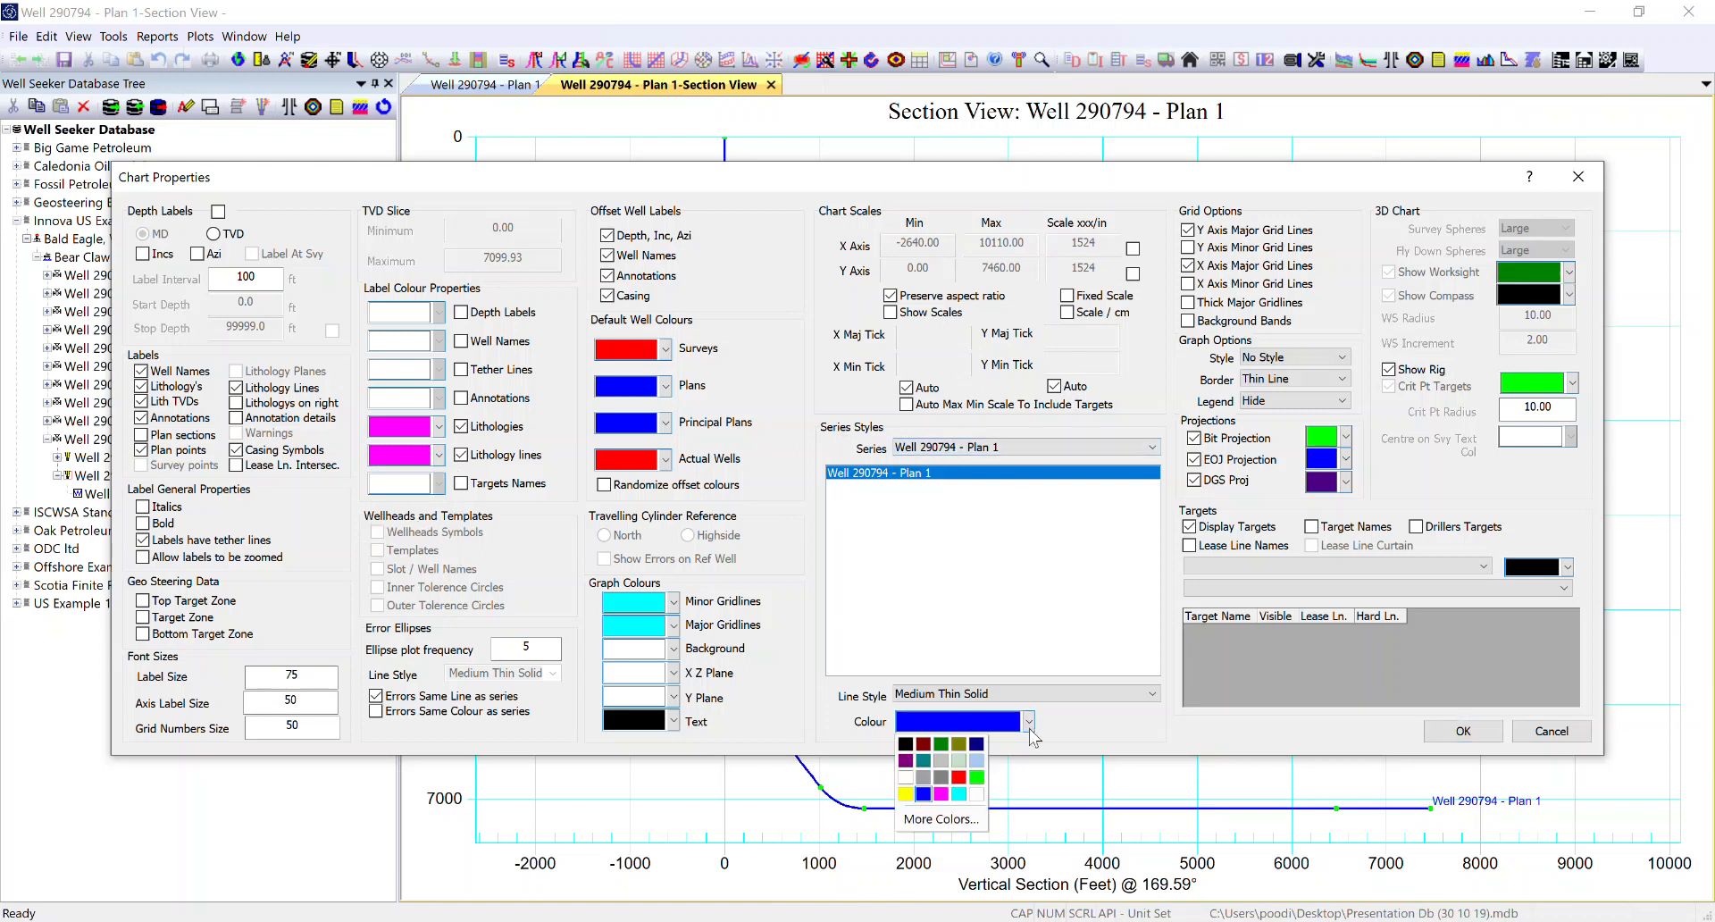
{"action": "left_click", "coordinate": [977, 776]}
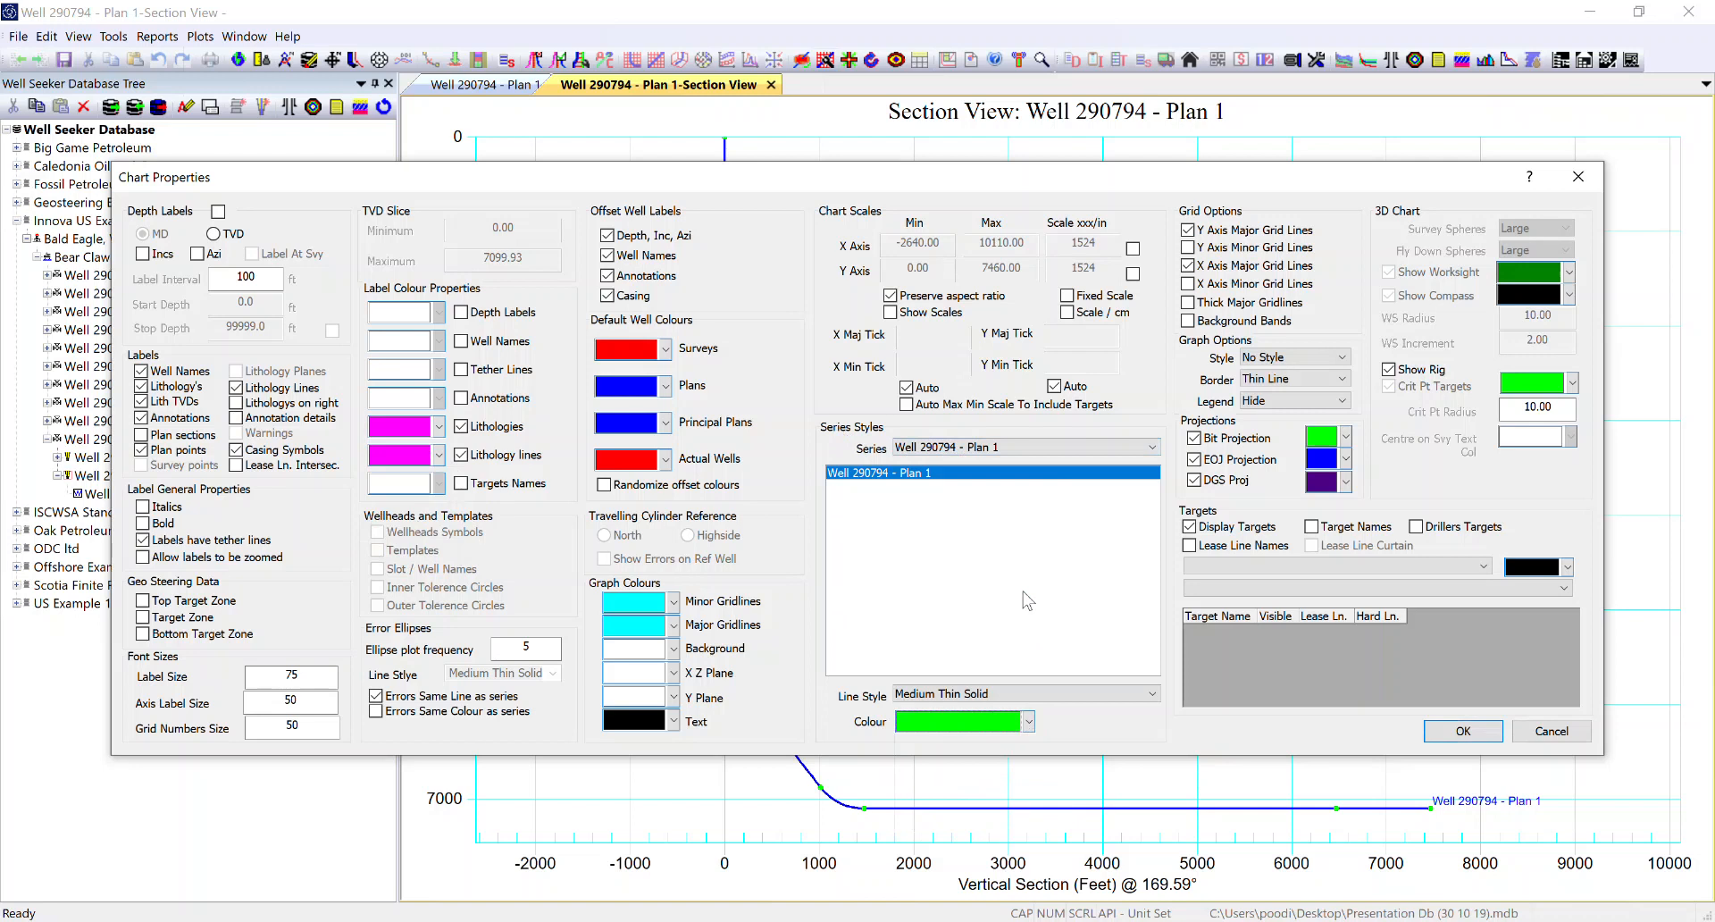
{"action": "left_click", "coordinate": [1469, 730]}
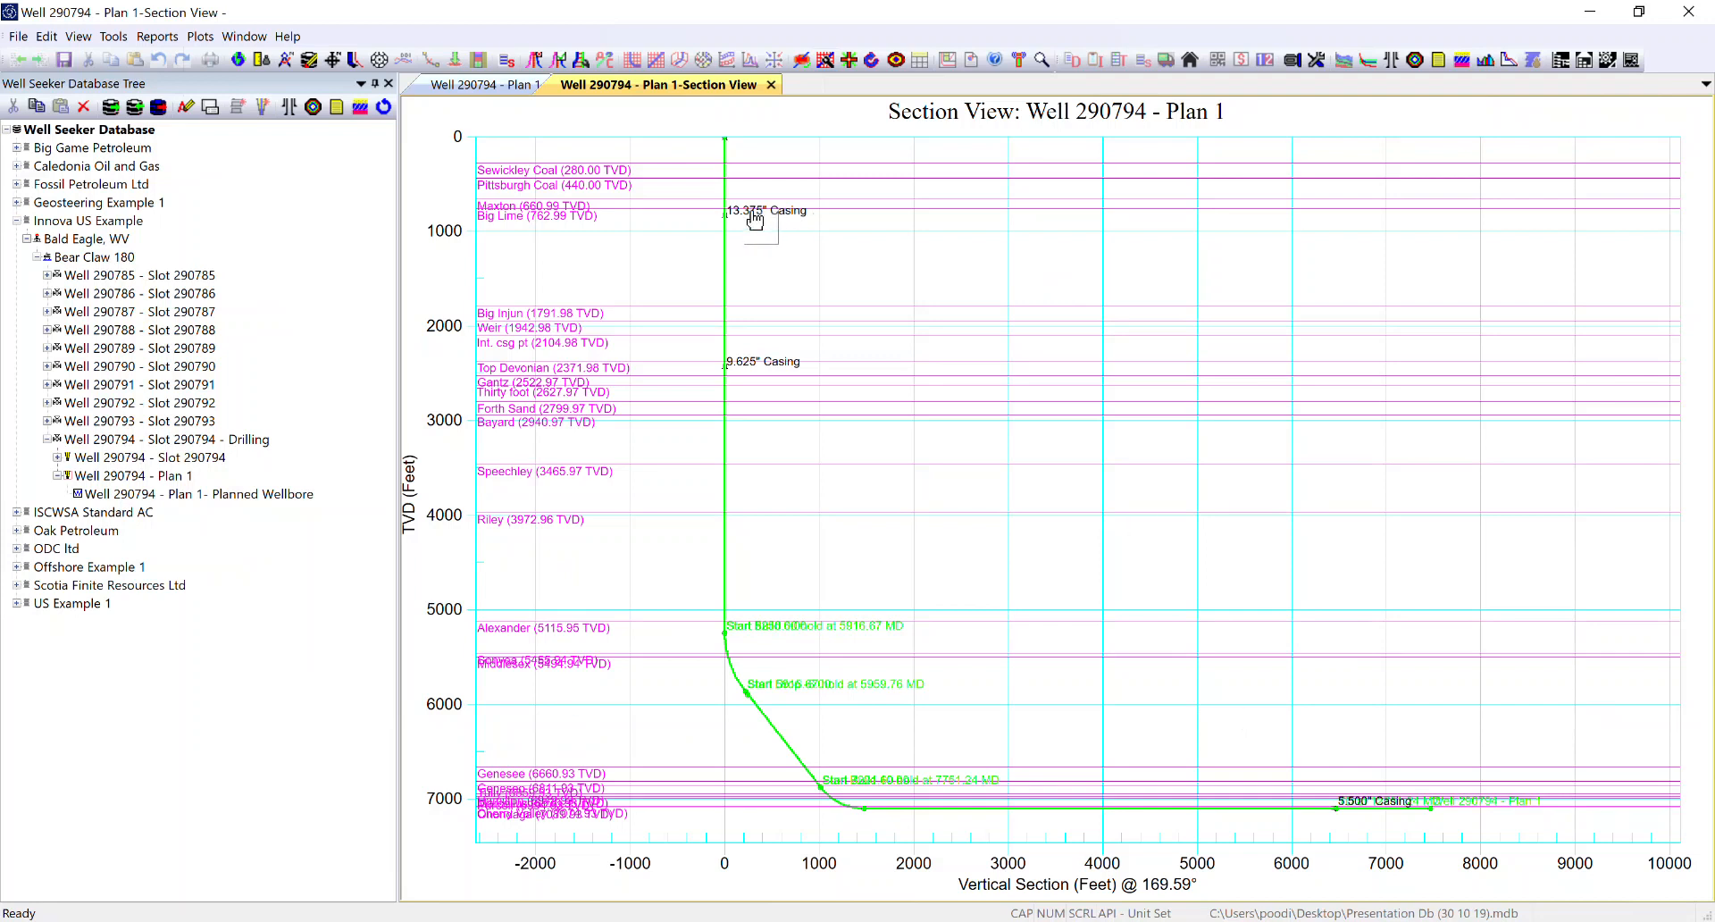
Step: Move the 13.375" Casing label away from the well path, and inspect the build section up close before restoring the full view
{"action": "left_click_drag", "start_coordinate": [754, 219], "coordinate": [806, 260]}
{"action": "left_click_drag", "start_coordinate": [601, 548], "coordinate": [1156, 844]}
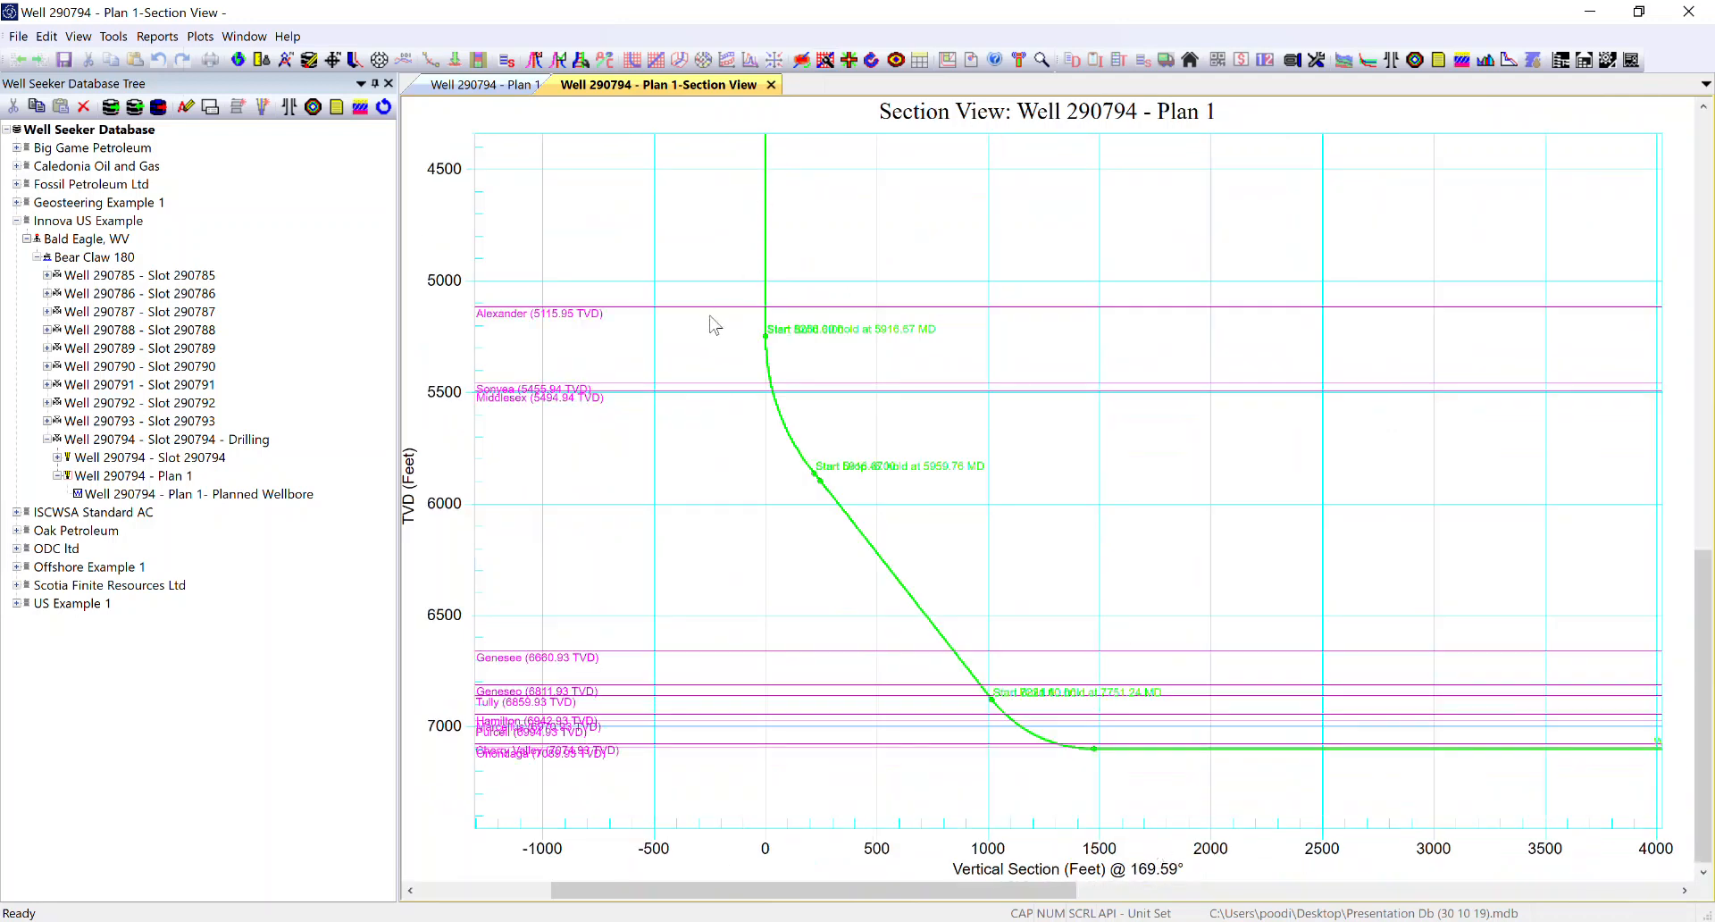
{"action": "left_click_drag", "start_coordinate": [950, 903], "coordinate": [1027, 904]}
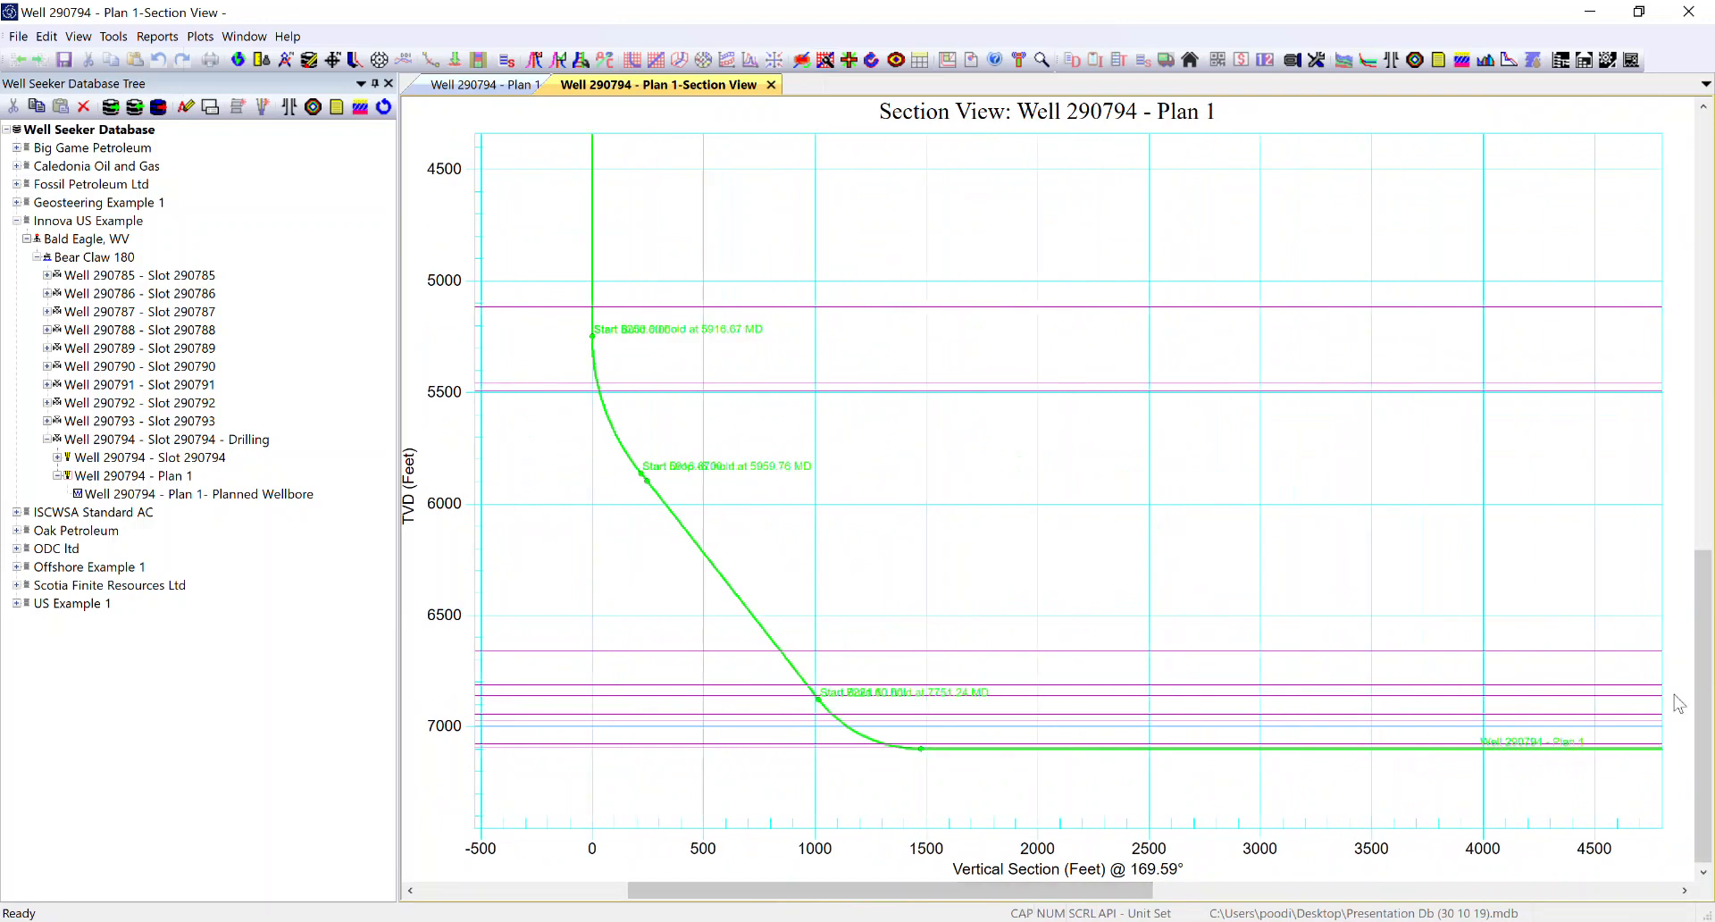
{"action": "mouse_move", "coordinate": [1706, 725]}
{"action": "left_mouse_down"}
{"action": "mouse_move", "coordinate": [1702, 585]}
{"action": "mouse_move", "coordinate": [1702, 728]}
{"action": "left_mouse_up"}
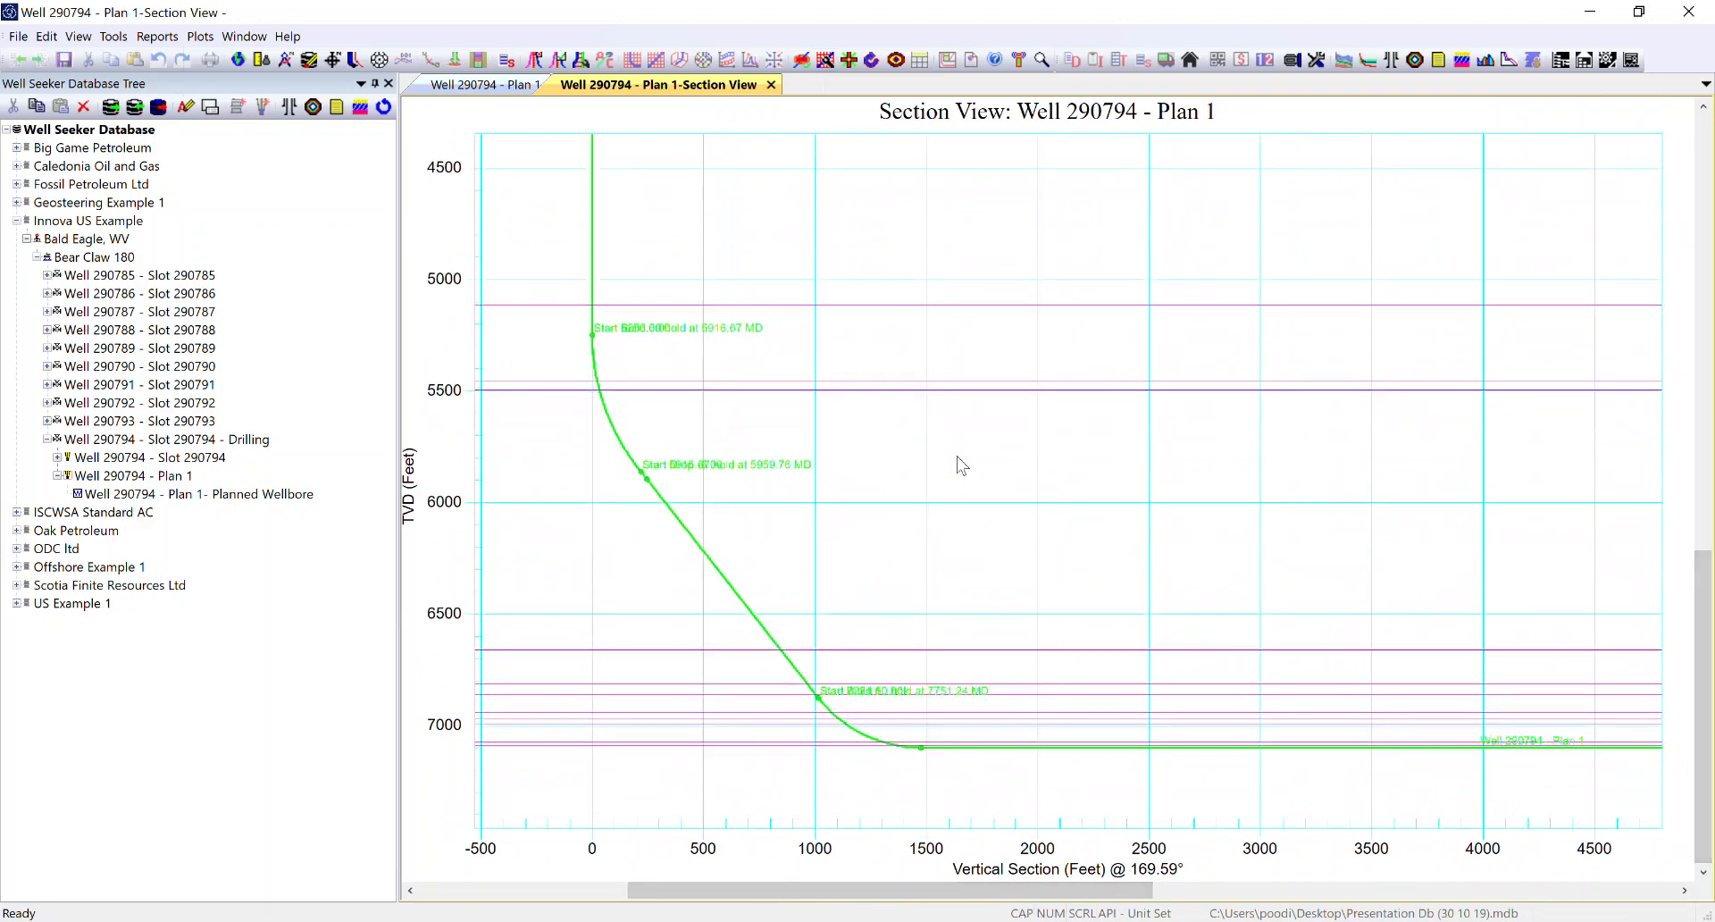
{"action": "double_click", "coordinate": [977, 443]}
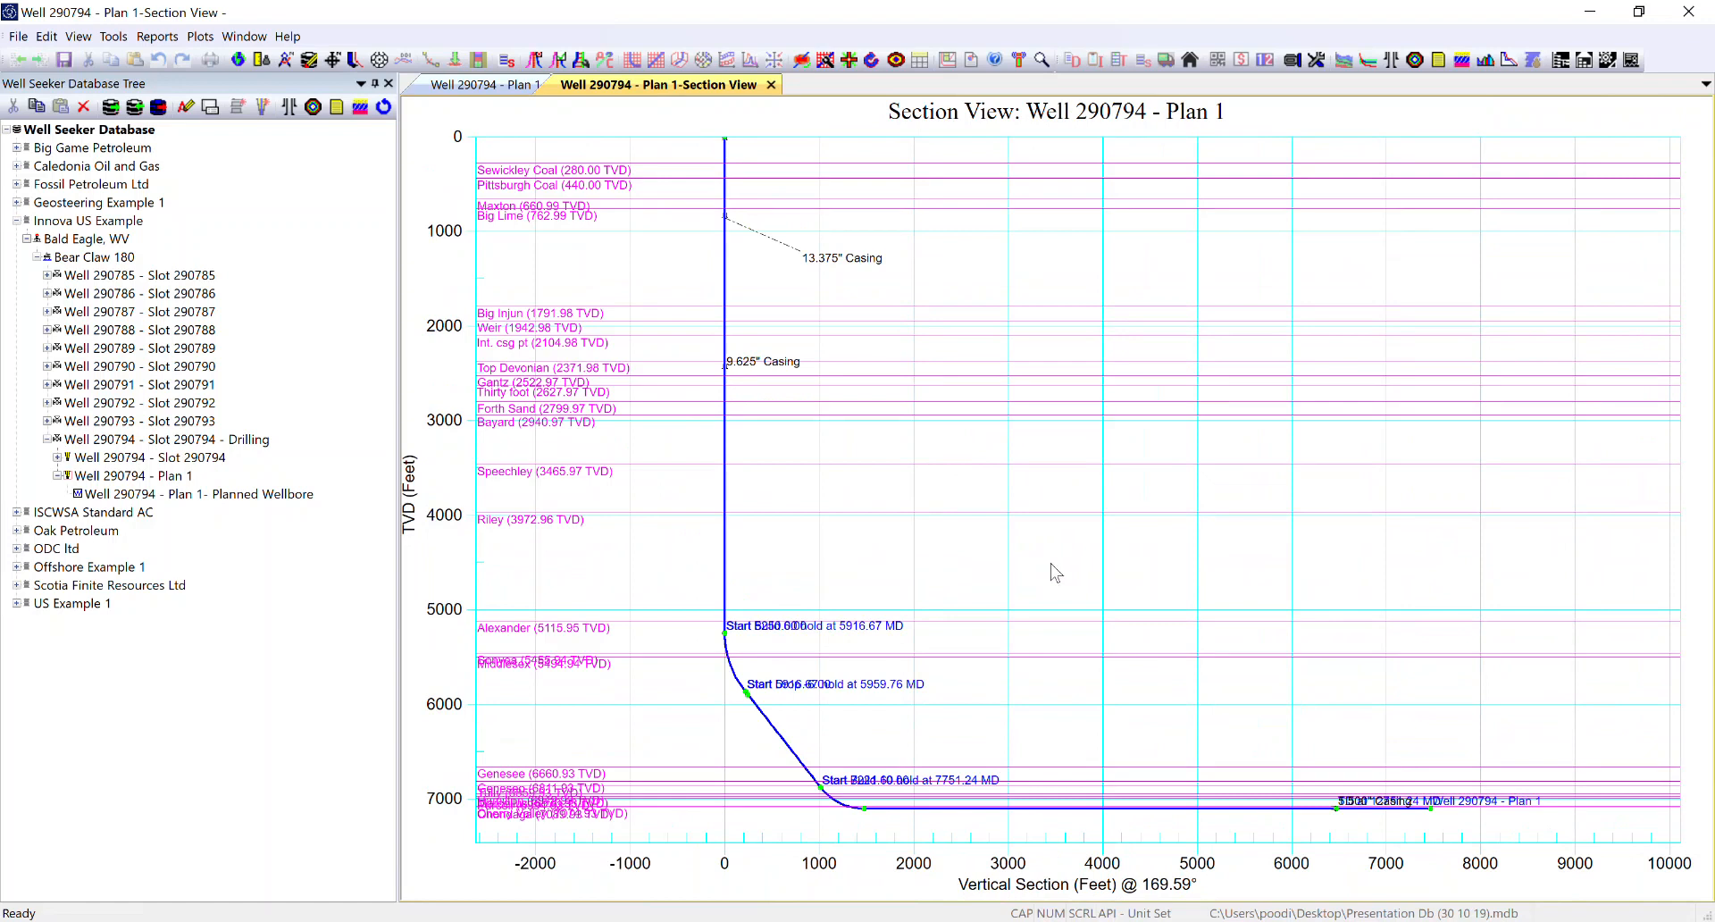
Step: Limit the offset selection to the actual wellbores of Wells 290785, 290786 and 290787 and apply it
{"action": "left_click", "coordinate": [536, 63]}
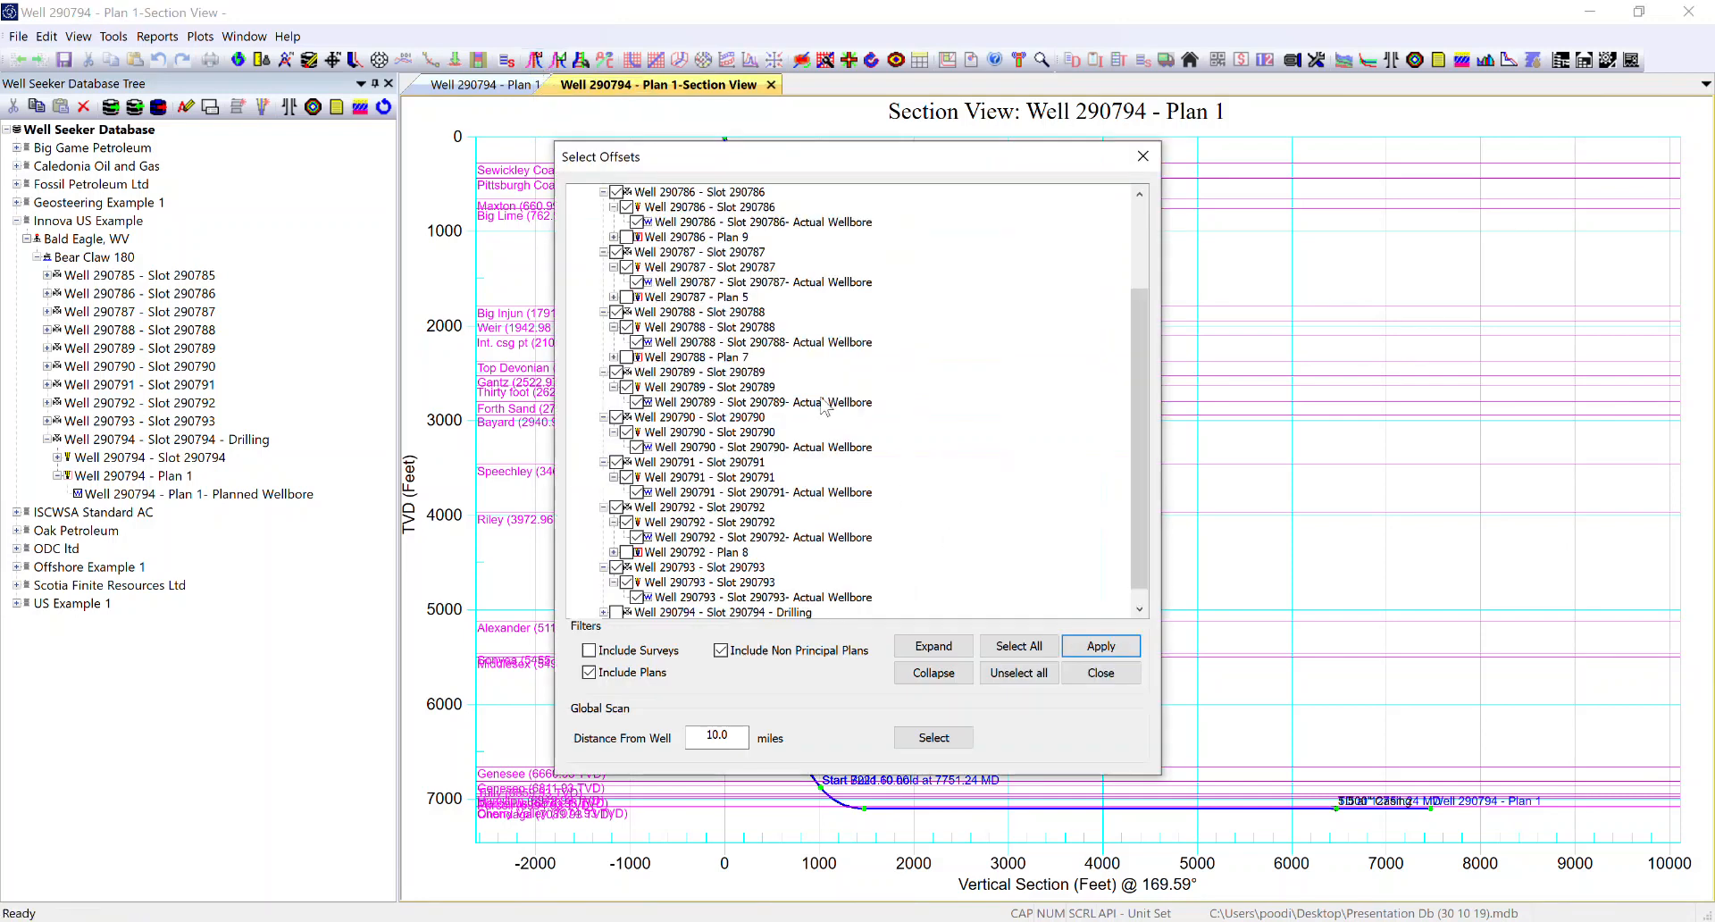
{"action": "scroll", "coordinate": [661, 396], "scroll_direction": "up", "scroll_amount": 3}
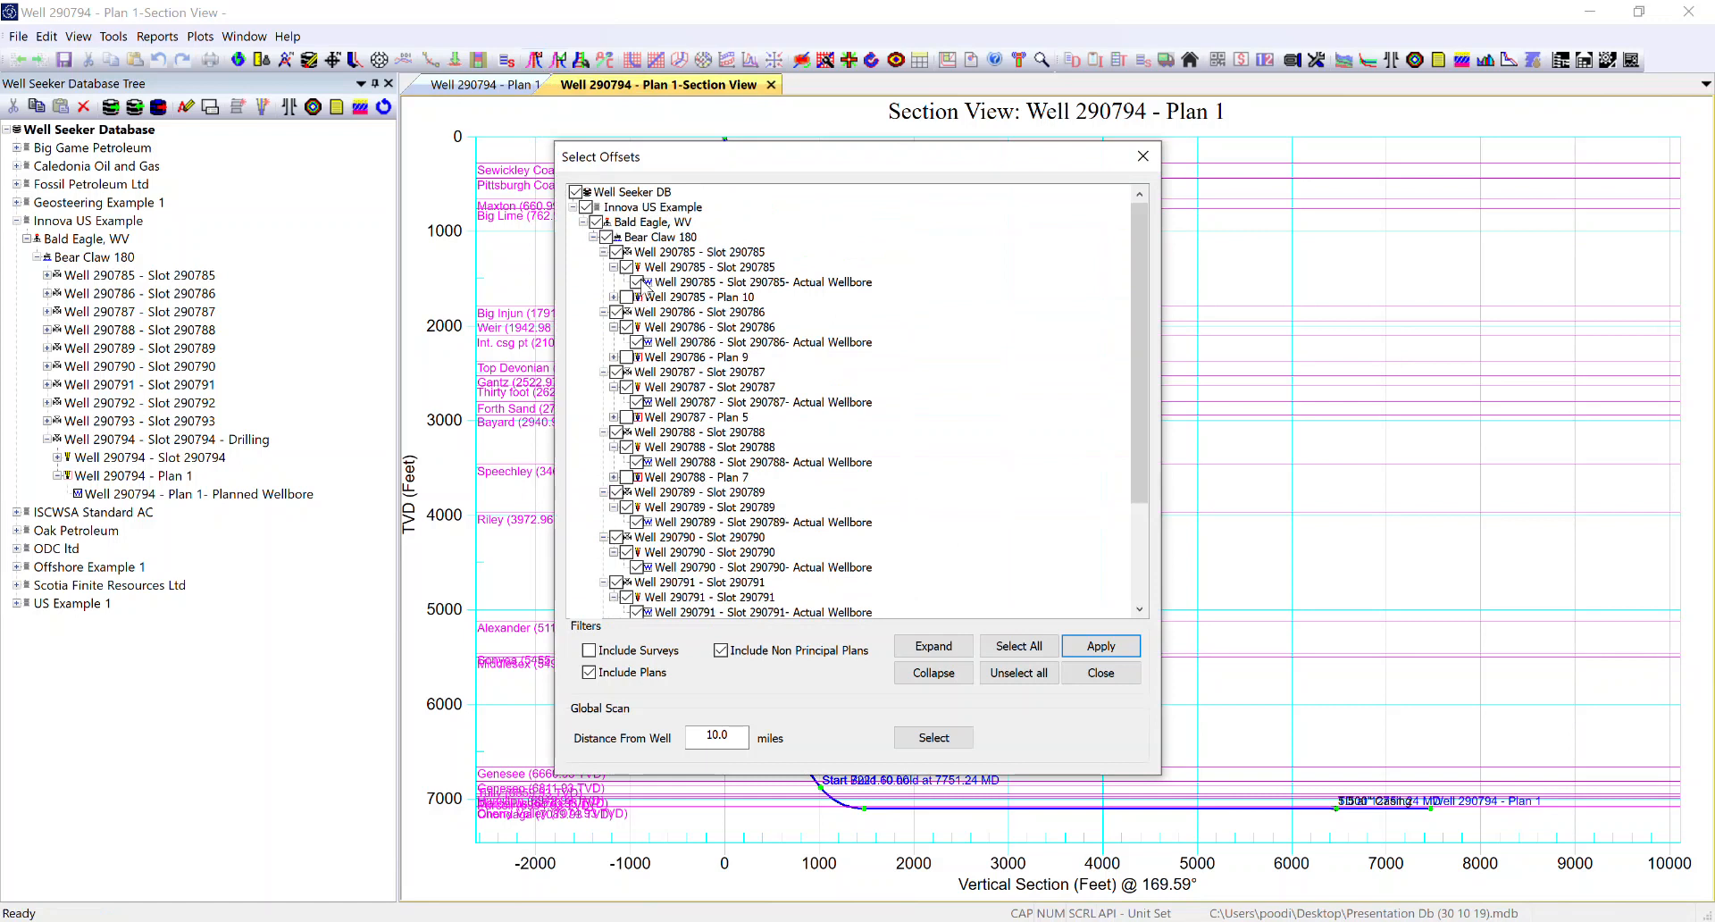
{"action": "left_click", "coordinate": [1018, 674]}
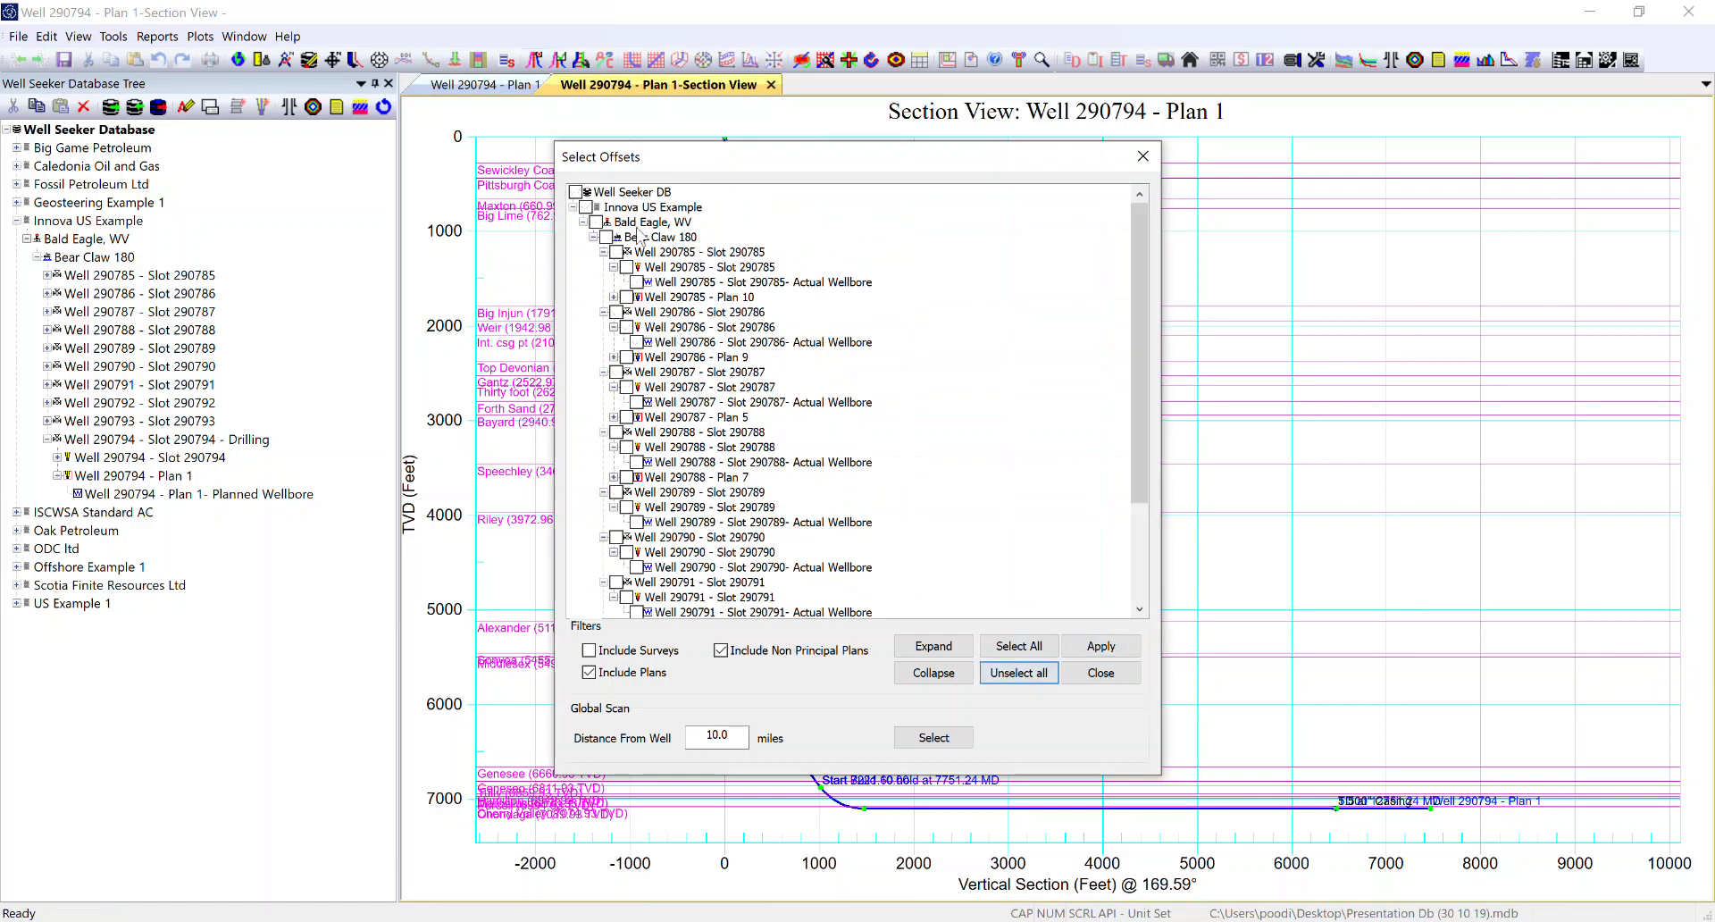
{"action": "left_click", "coordinate": [637, 282]}
{"action": "left_click", "coordinate": [636, 341]}
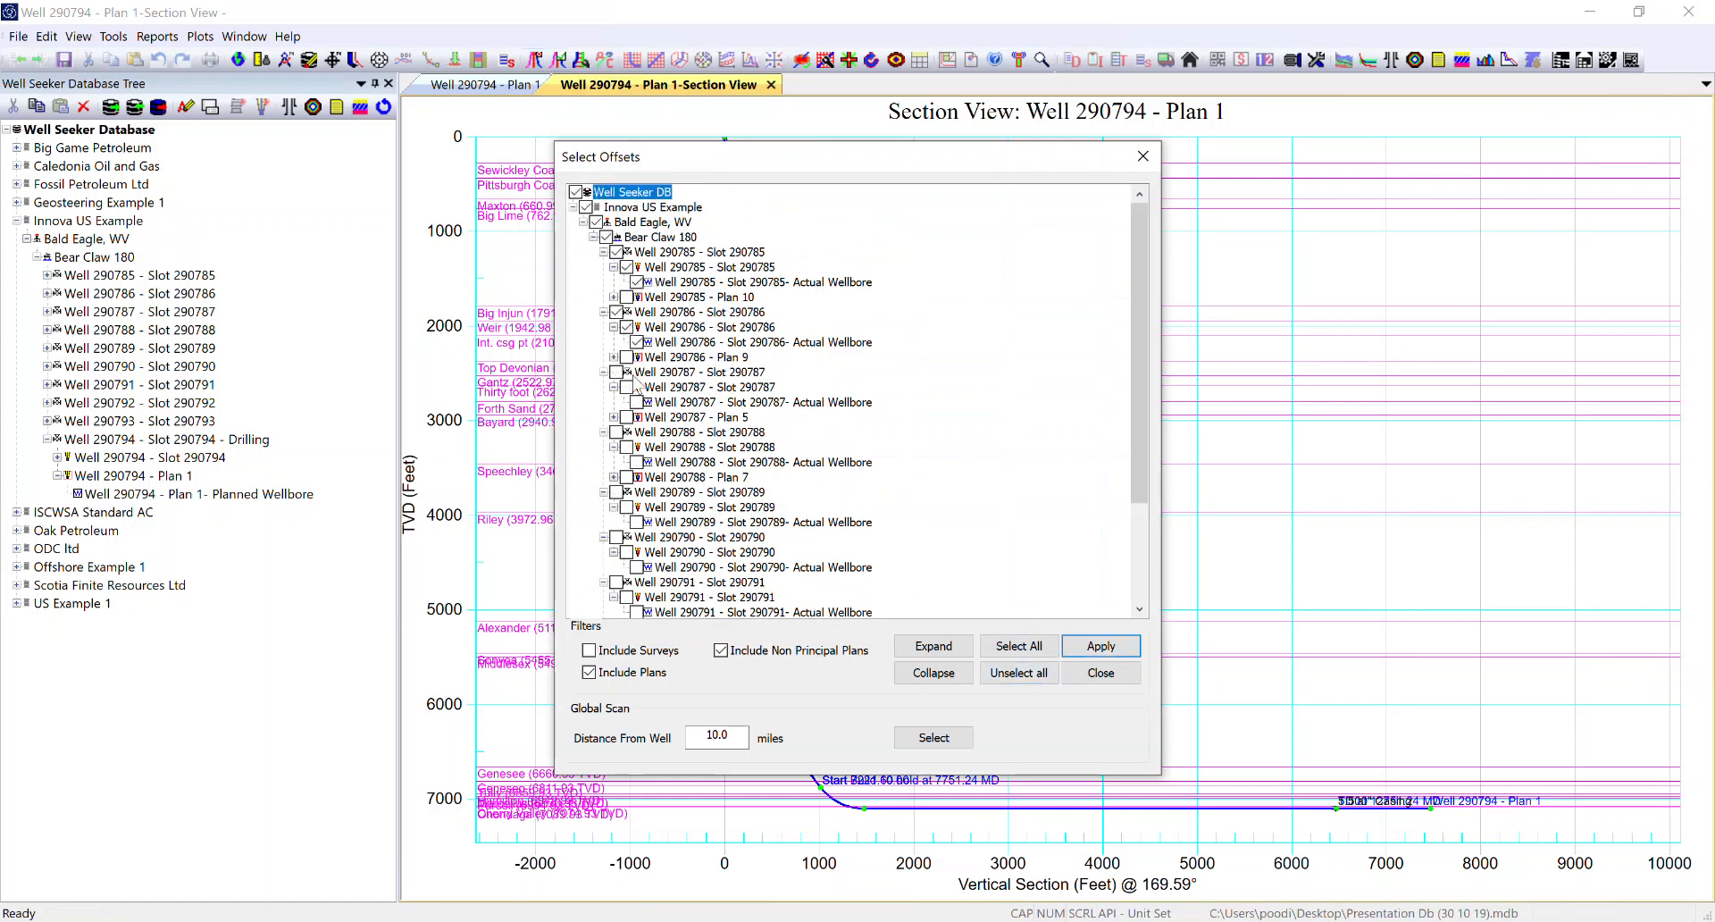
{"action": "left_click", "coordinate": [1105, 646]}
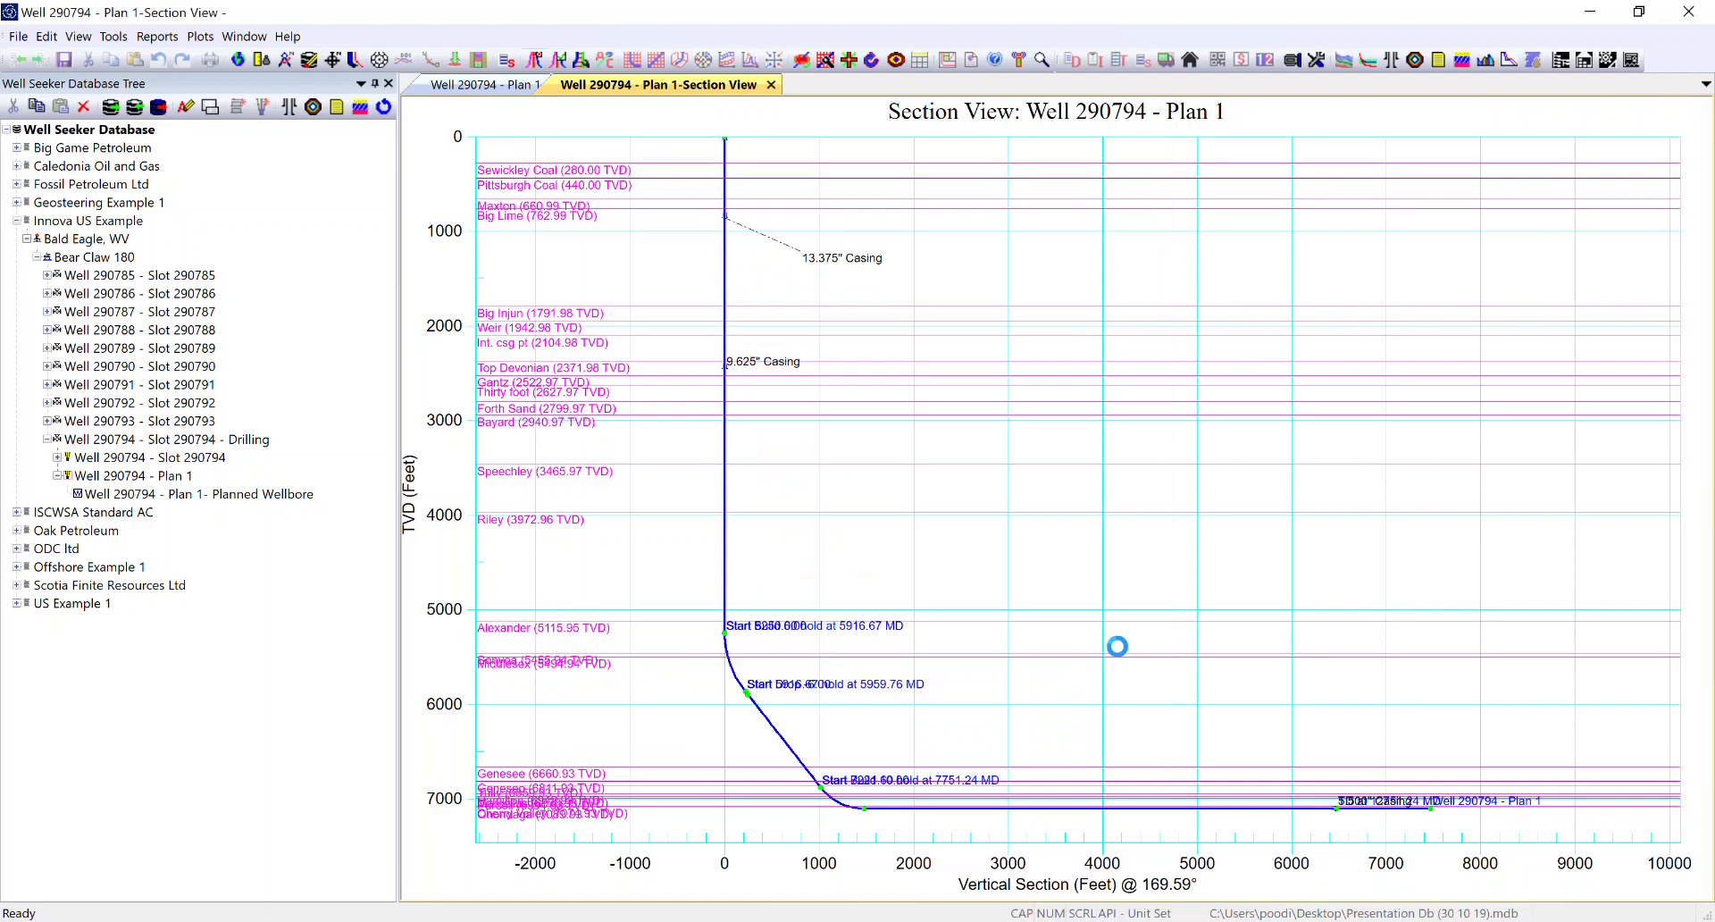
Step: Show the selected offset wellbores on the section view briefly and hide them again
{"action": "left_click", "coordinate": [559, 60]}
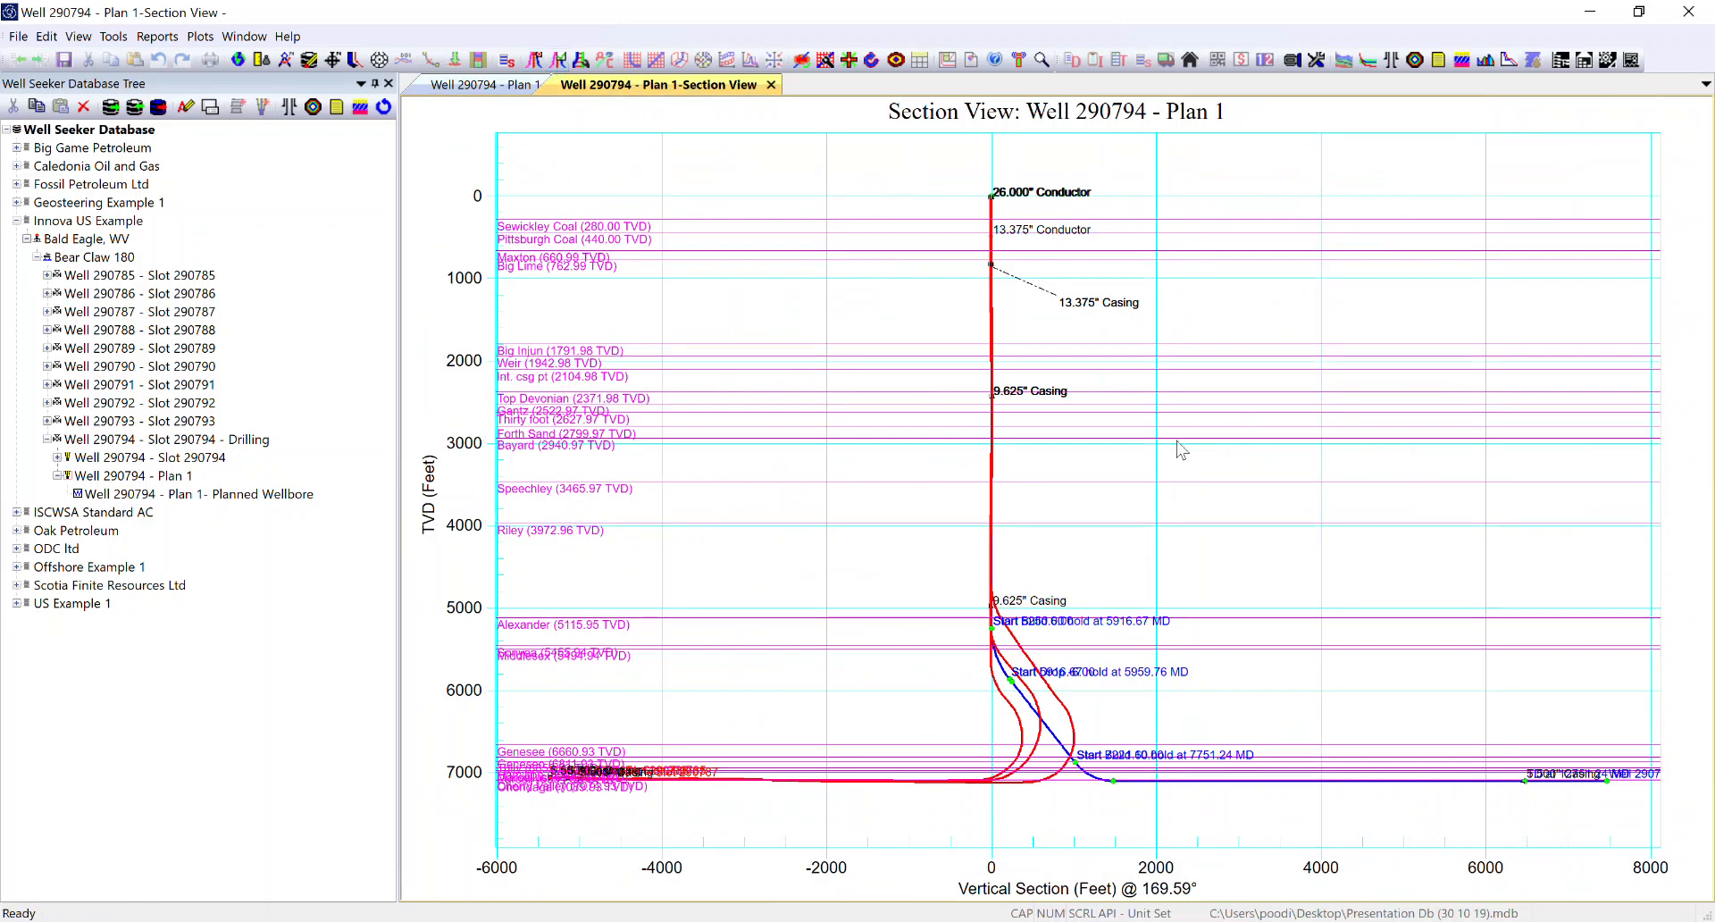
{"action": "left_click", "coordinate": [558, 61]}
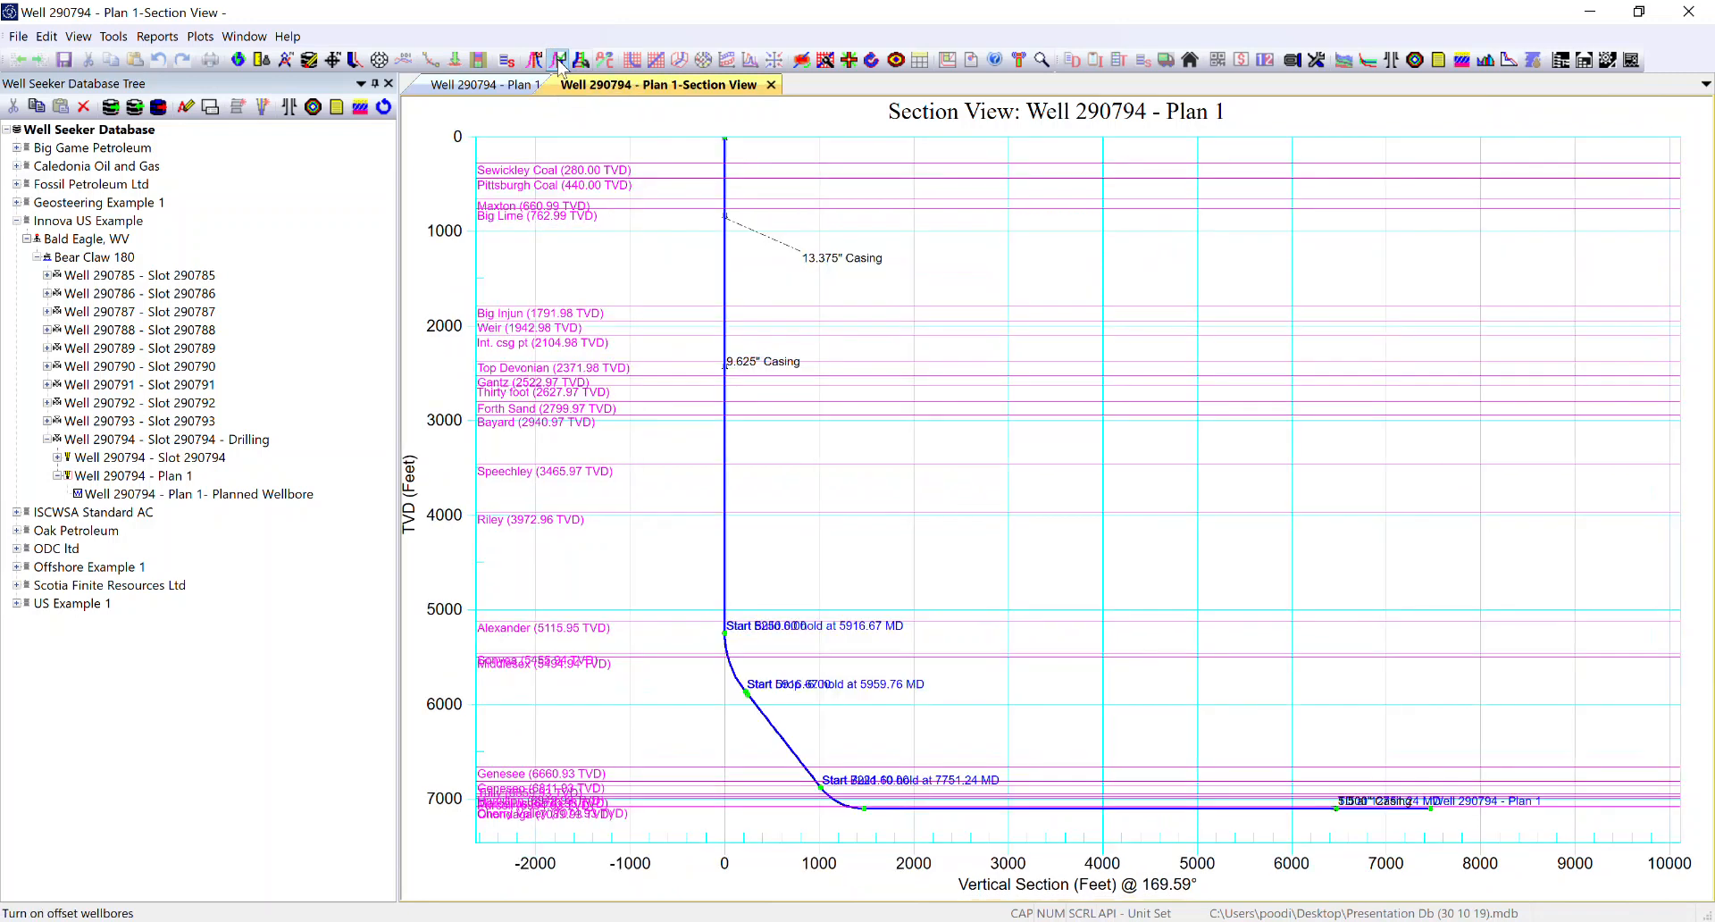
Step: Place the section chart's X axis on top and add an additional Y axis
{"action": "right_click", "coordinate": [1028, 557]}
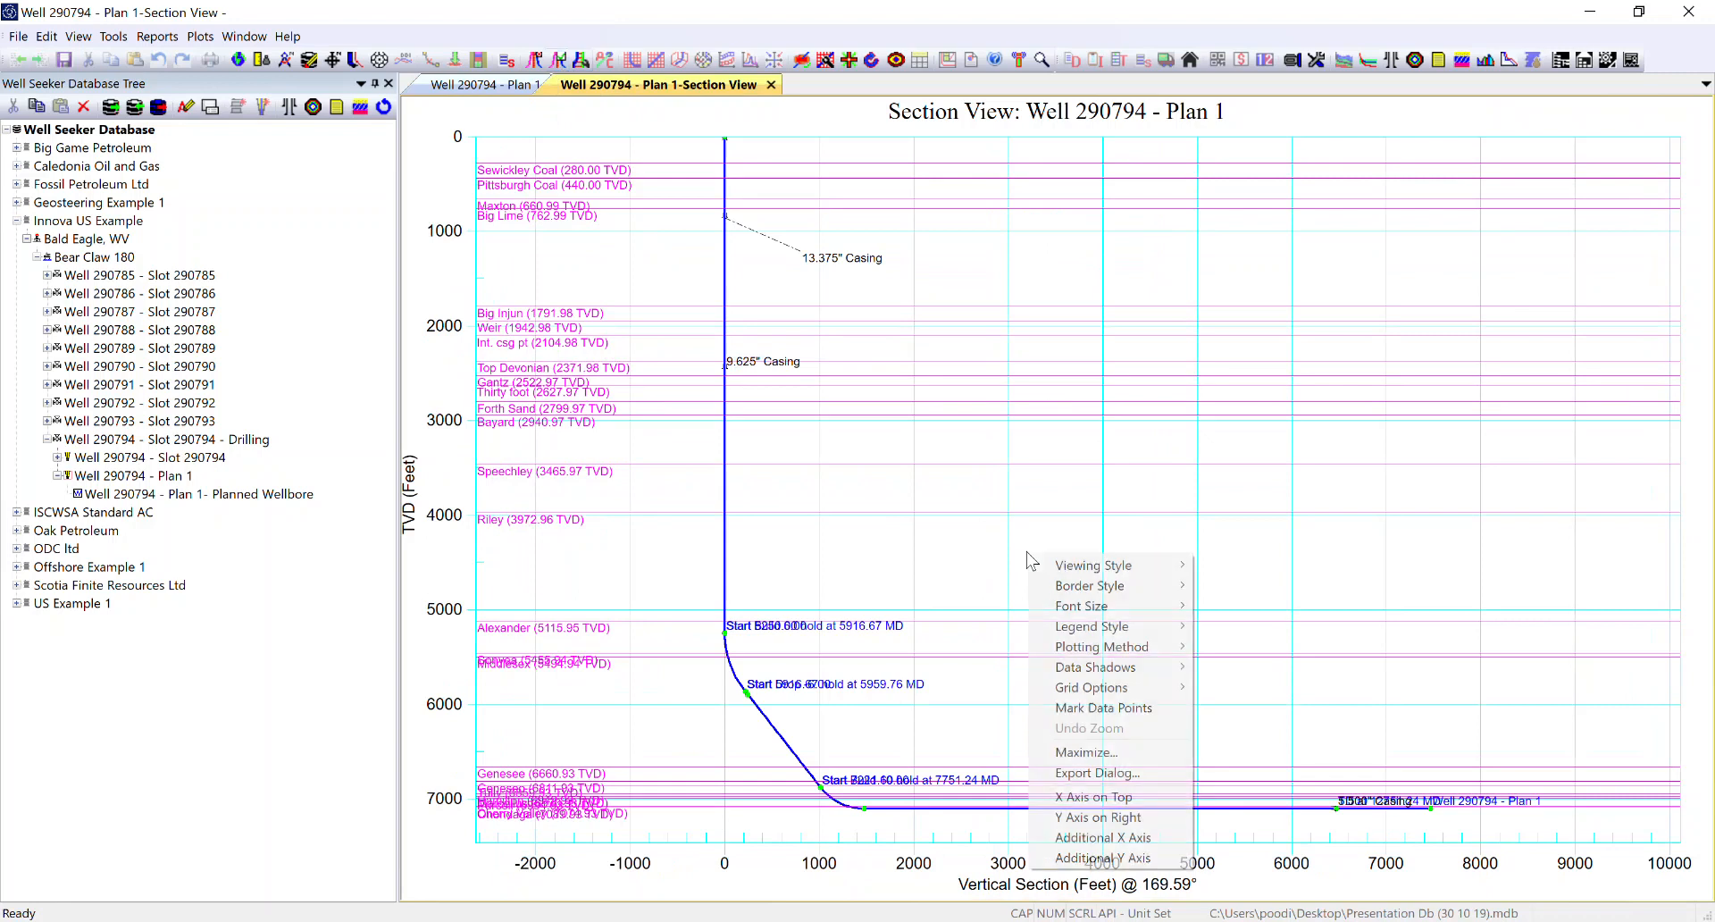
{"action": "left_click", "coordinate": [1090, 796]}
{"action": "right_click", "coordinate": [1041, 602]}
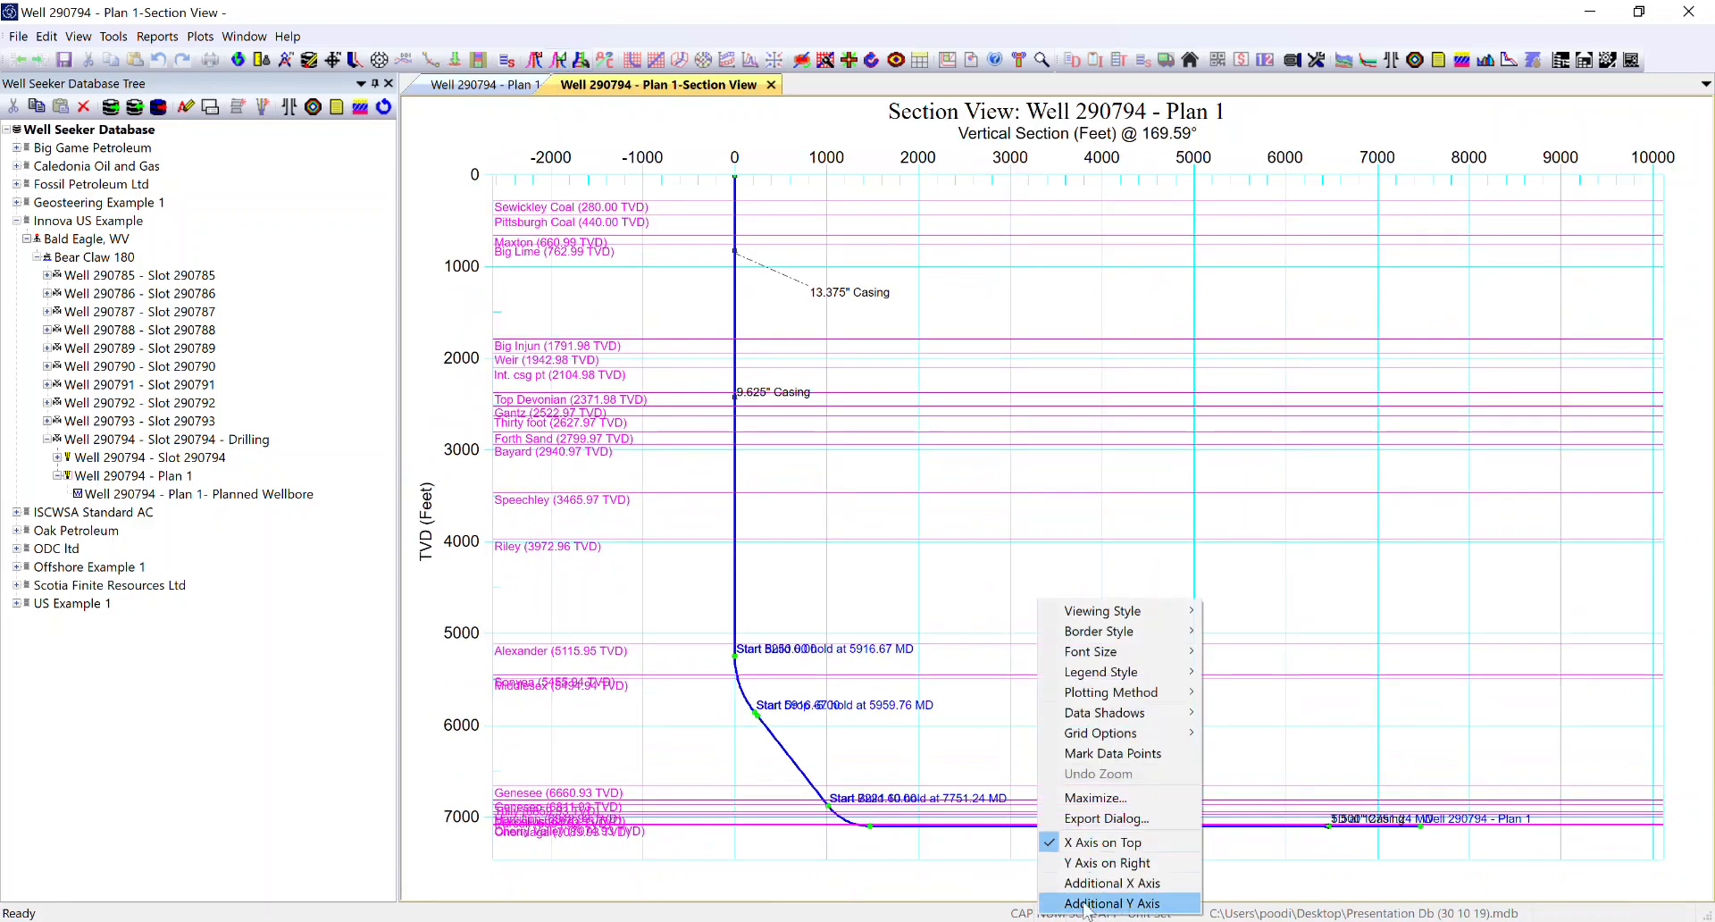
{"action": "left_click", "coordinate": [1111, 903]}
Step: Open the section chart's export options, choose the printer as destination, and review the printer choices, keeping Adobe PDF
{"action": "right_click", "coordinate": [1024, 592]}
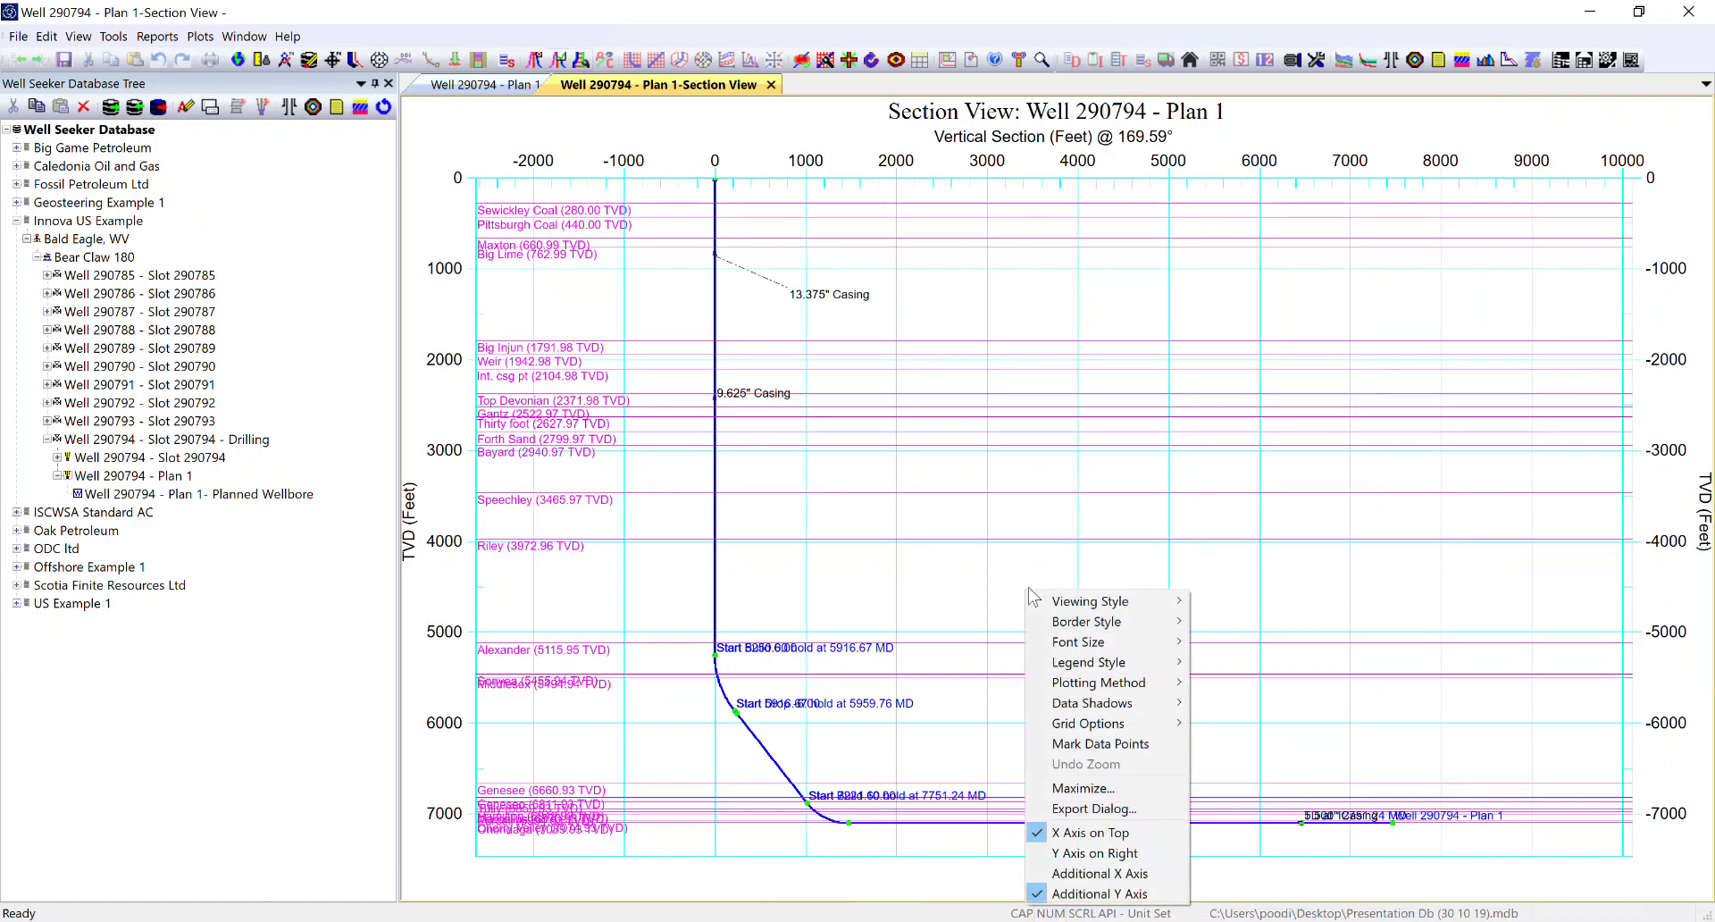
{"action": "left_click", "coordinate": [1072, 809]}
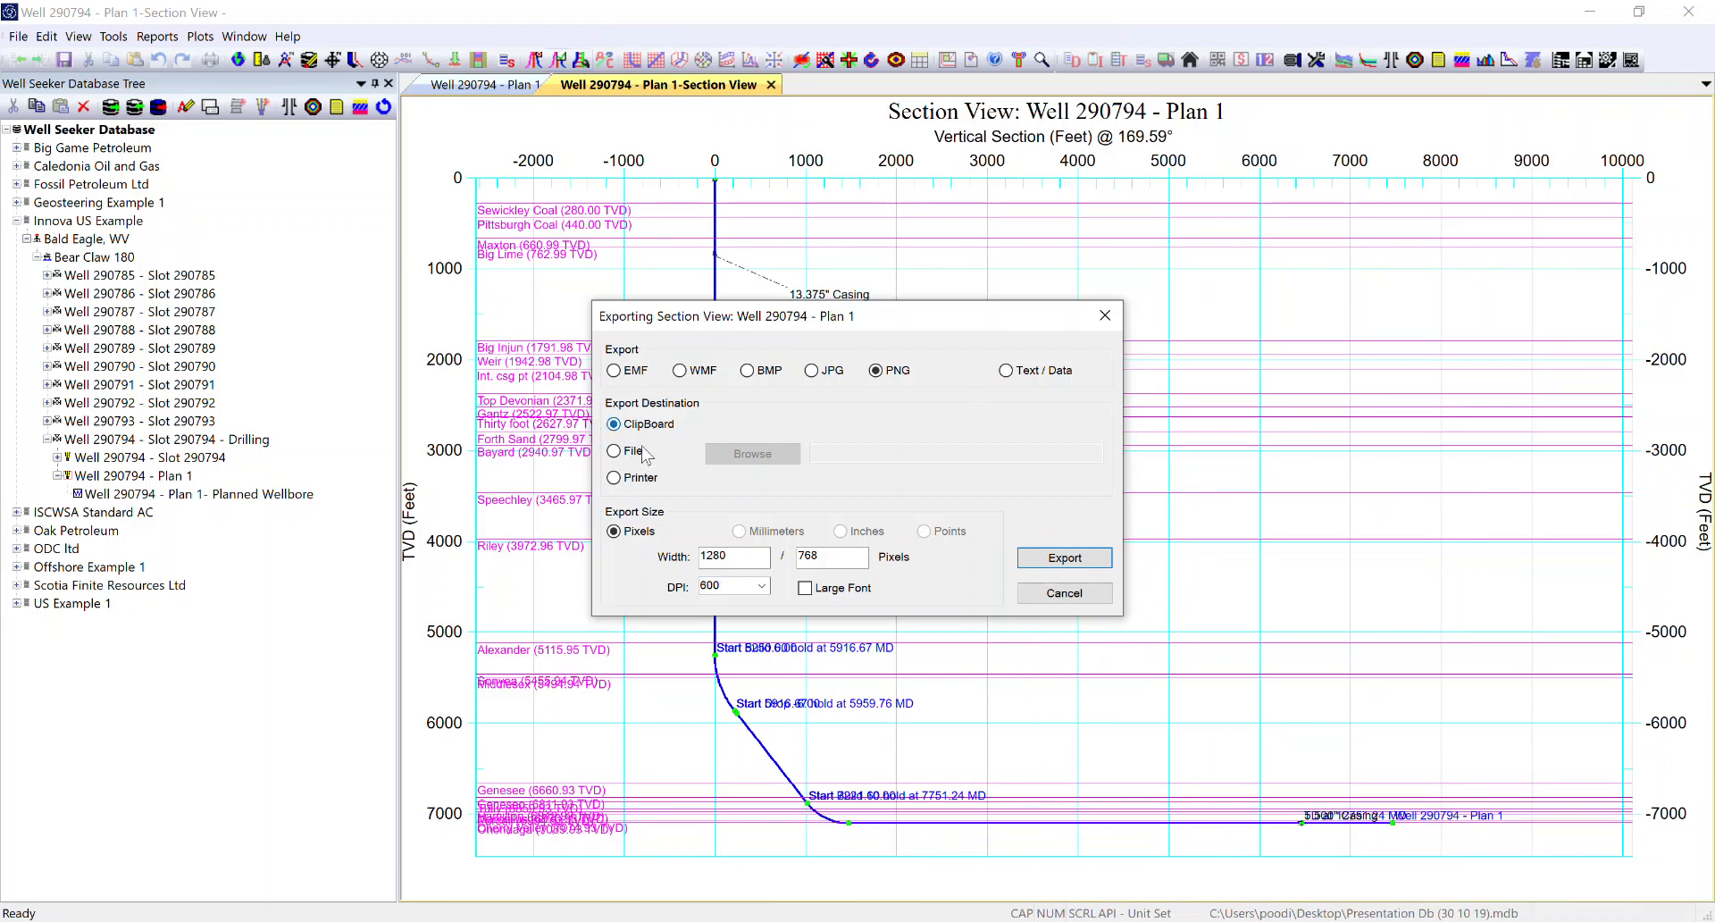
{"action": "left_click", "coordinate": [636, 451]}
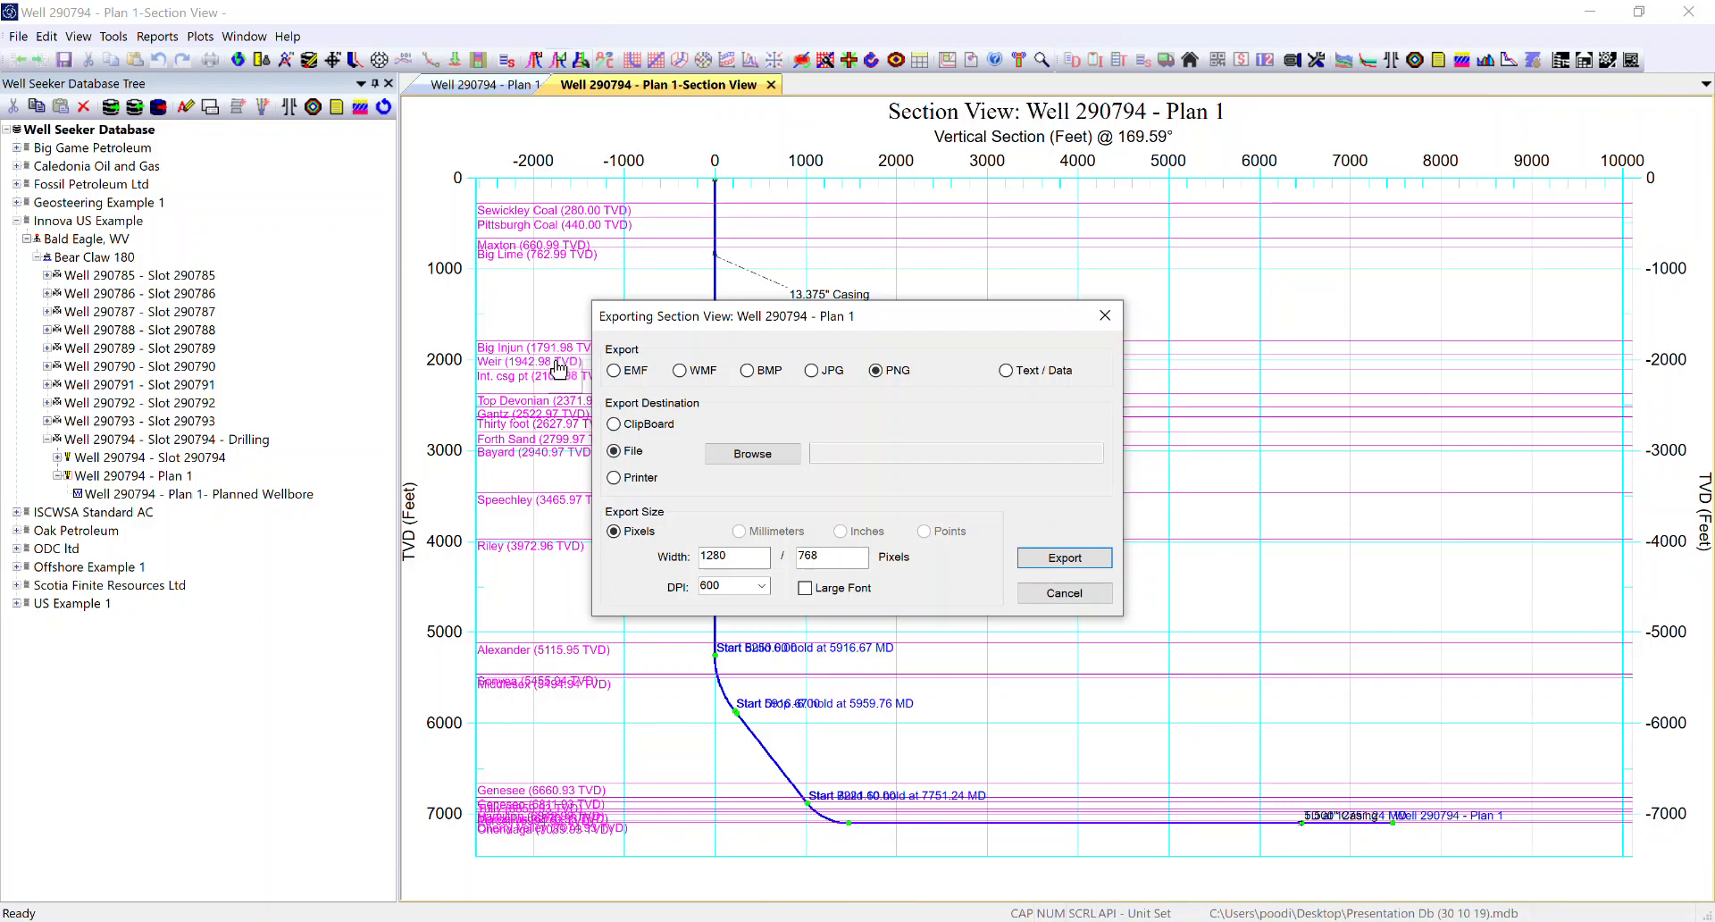
{"action": "left_click", "coordinate": [642, 480]}
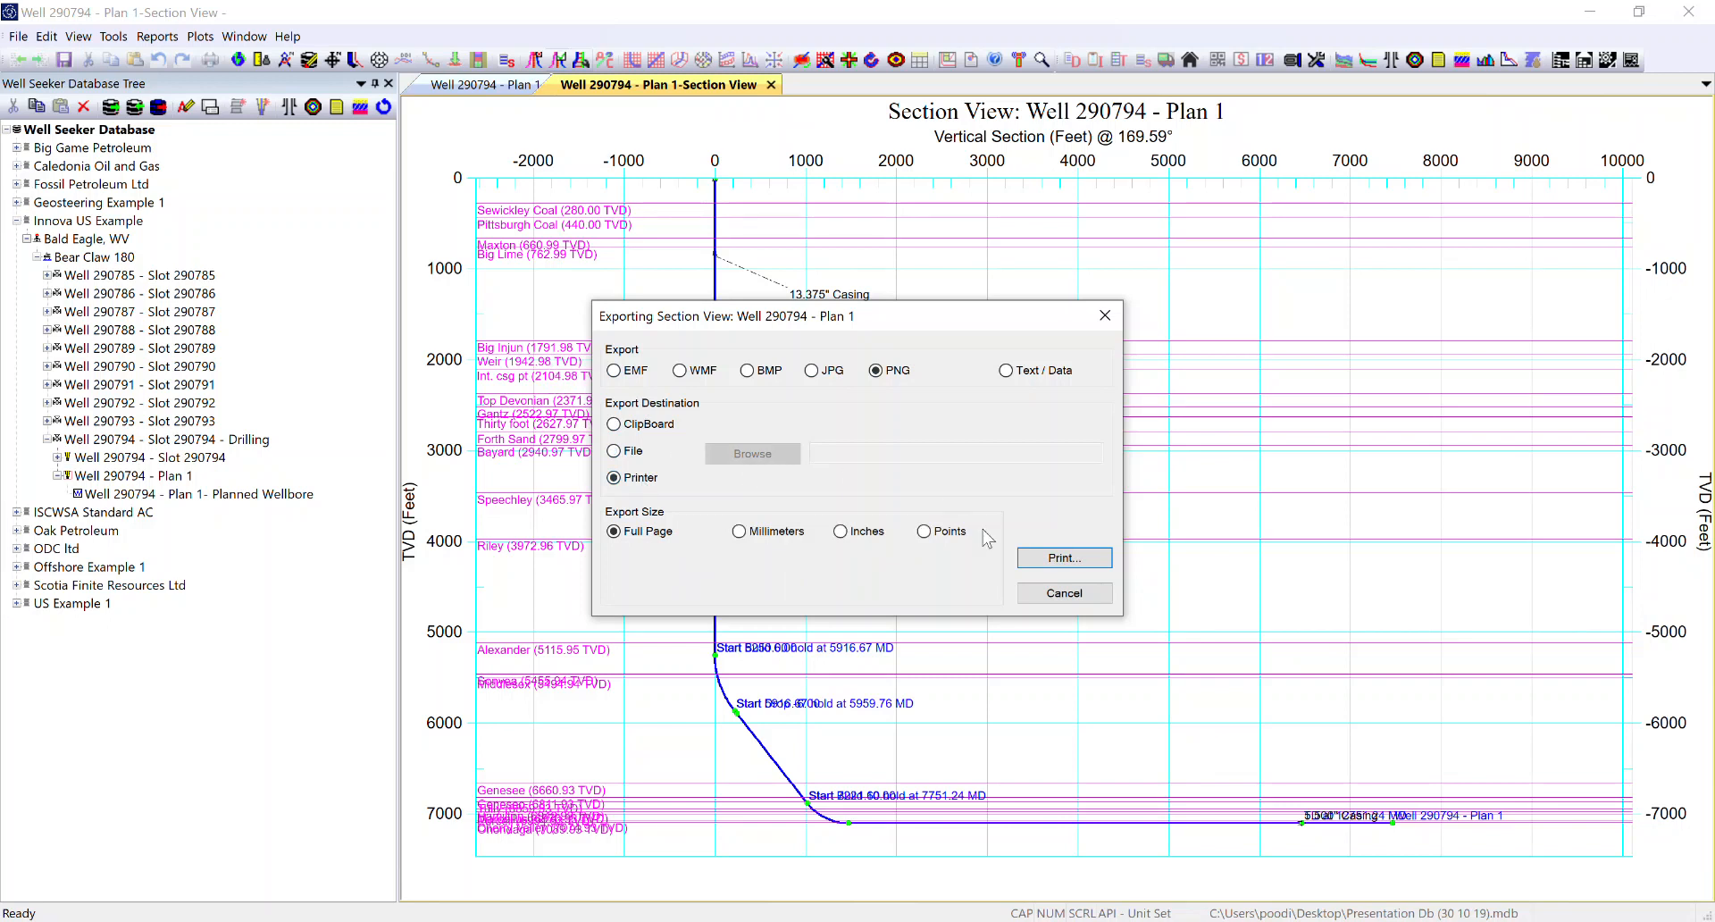
{"action": "left_click", "coordinate": [1043, 563]}
{"action": "left_click", "coordinate": [750, 369]}
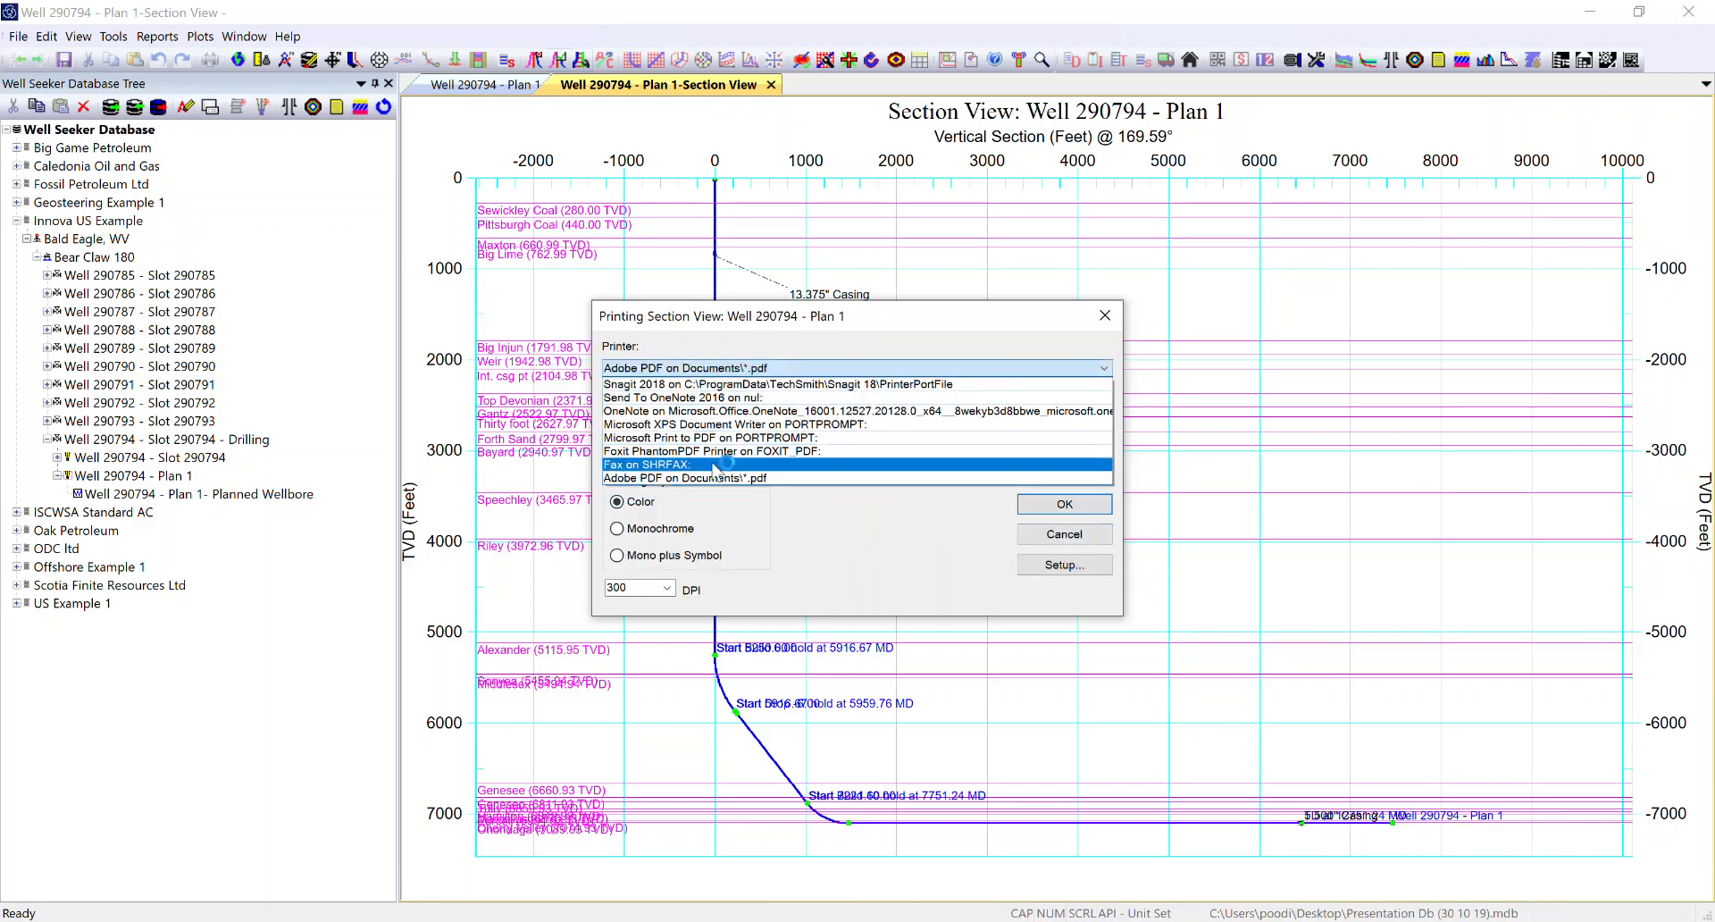
{"action": "left_click", "coordinate": [724, 367]}
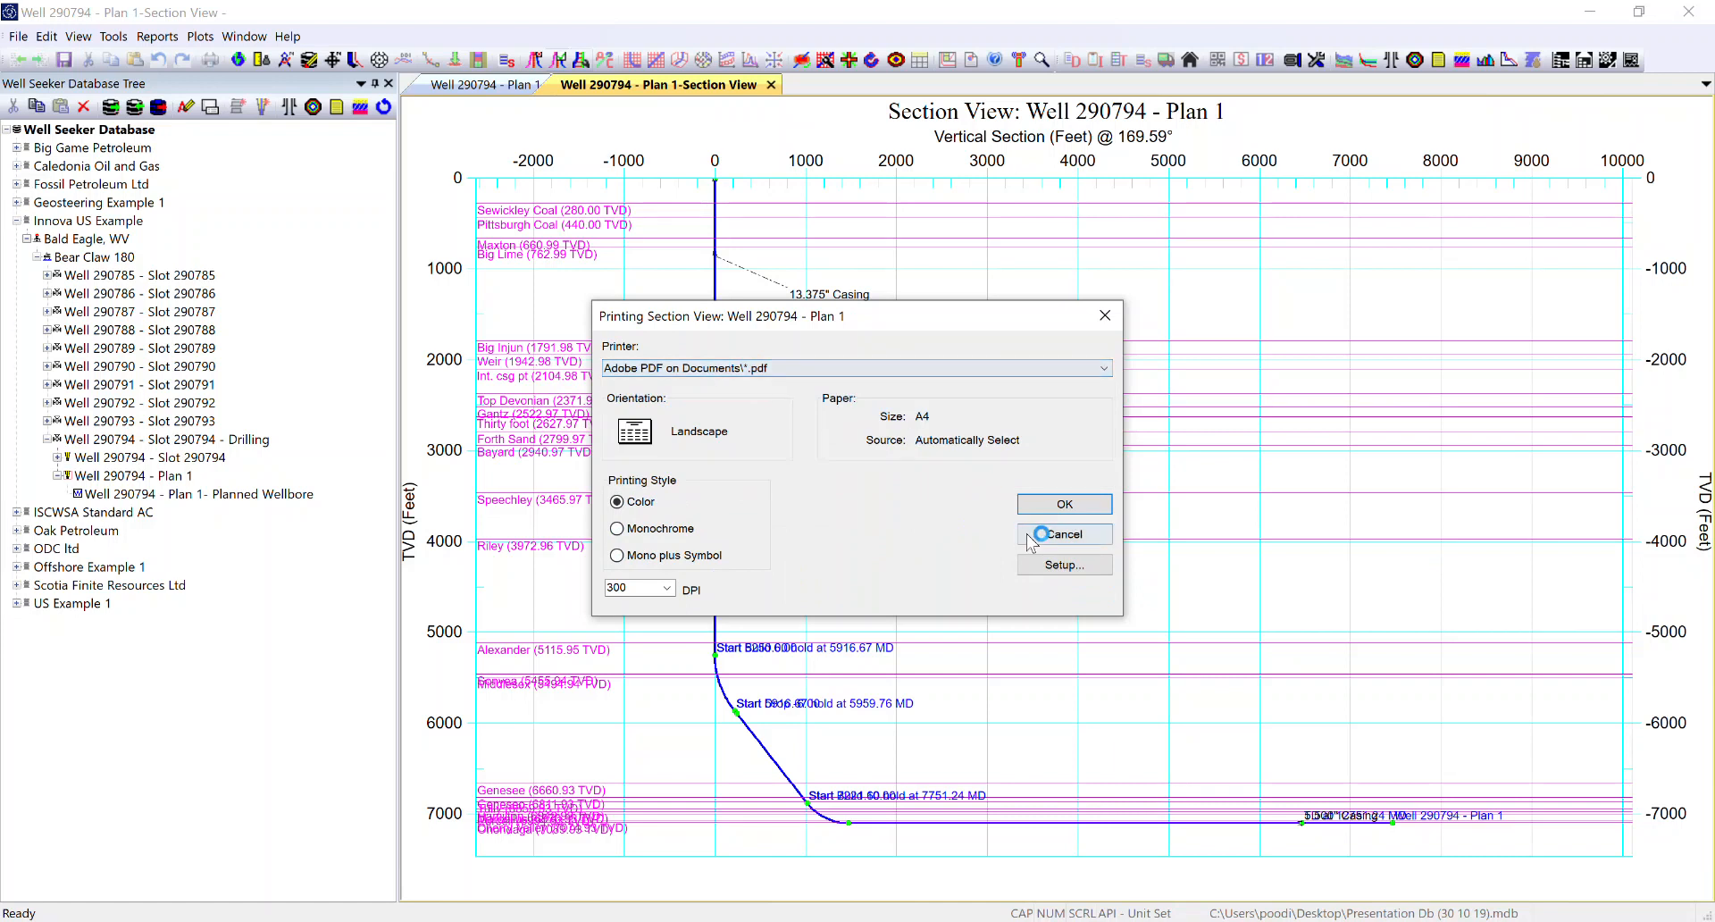